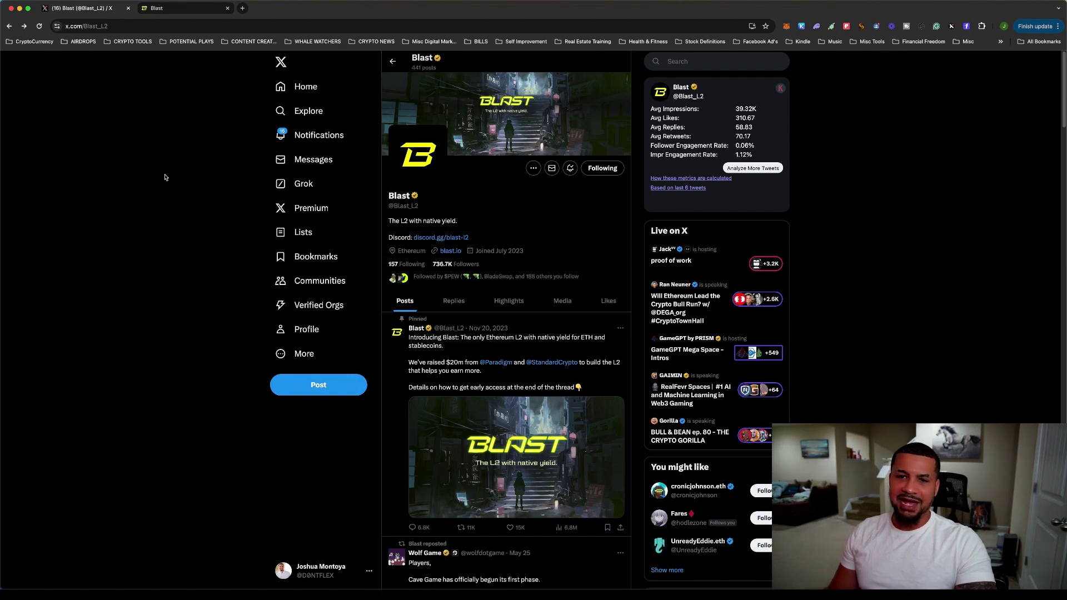
# Open Blast's pinned introduction post on X and read its announcement and the thread about native yield.
pyautogui.scroll(-2, 165, 177)
pyautogui.click(482, 328)
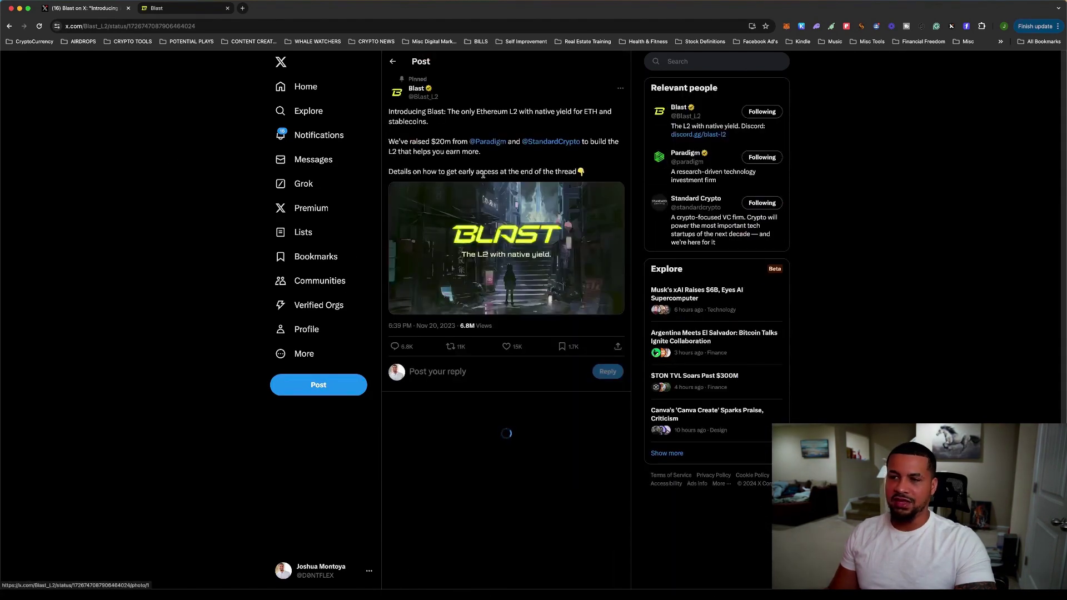
pyautogui.scroll(-3, 492, 370)
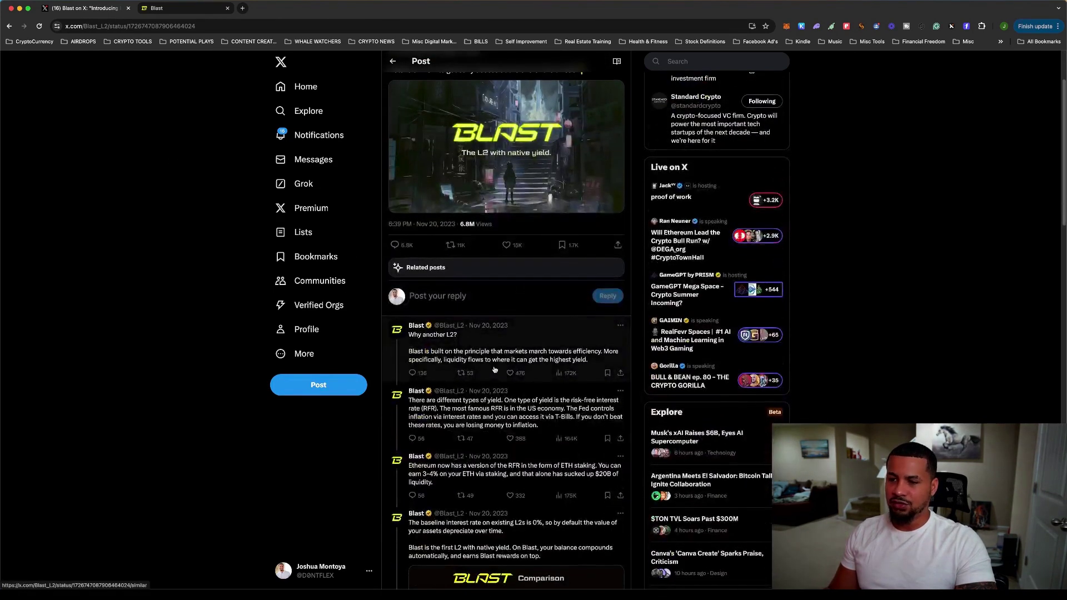
pyautogui.scroll(-1, 492, 371)
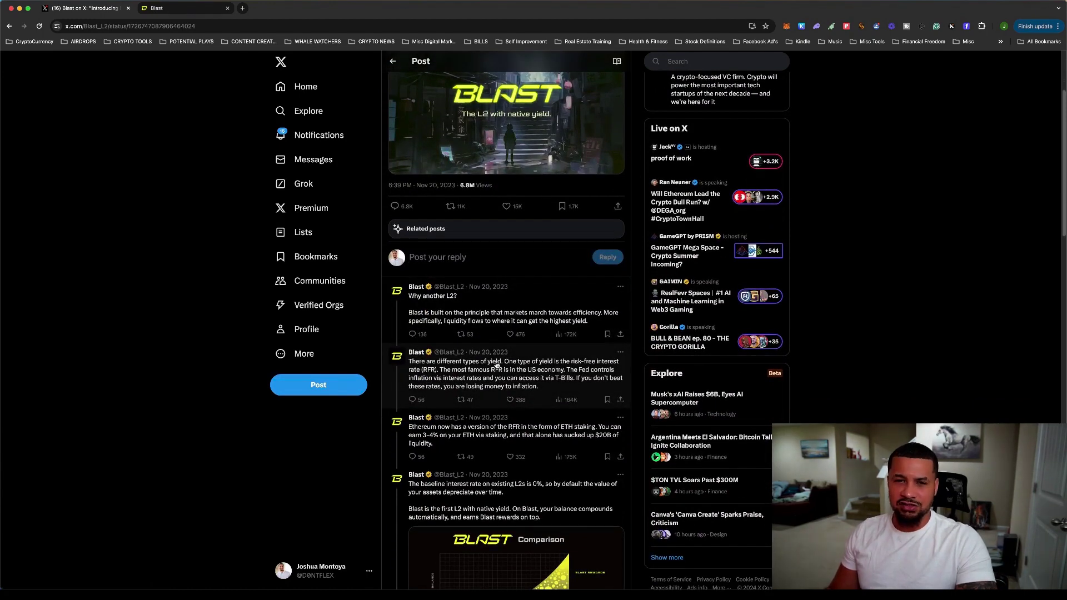
pyautogui.scroll(3, 510, 372)
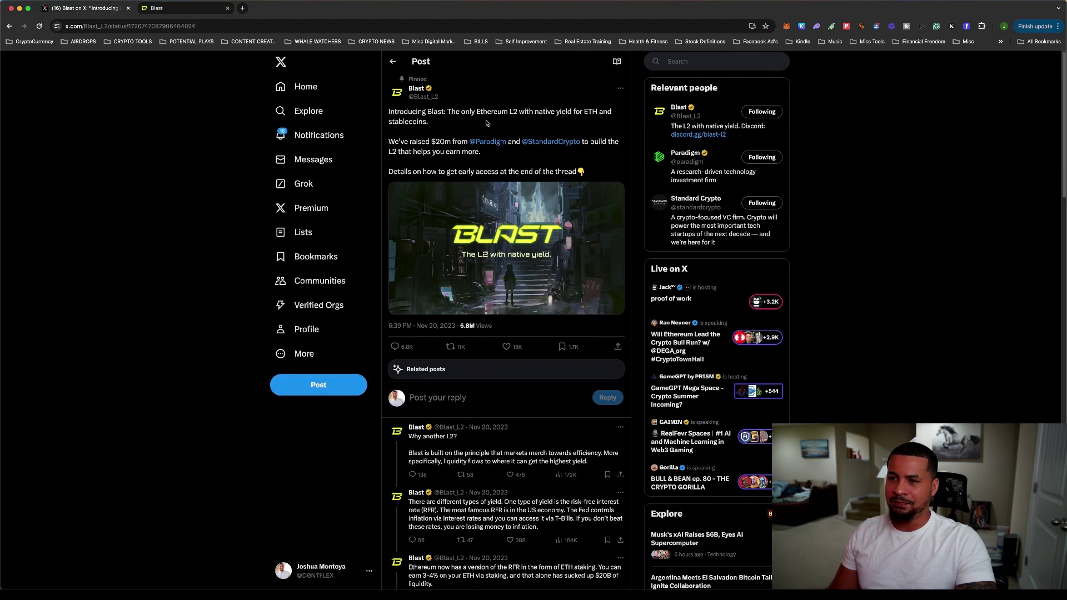
pyautogui.moveTo(449, 112); pyautogui.dragTo(466, 121)
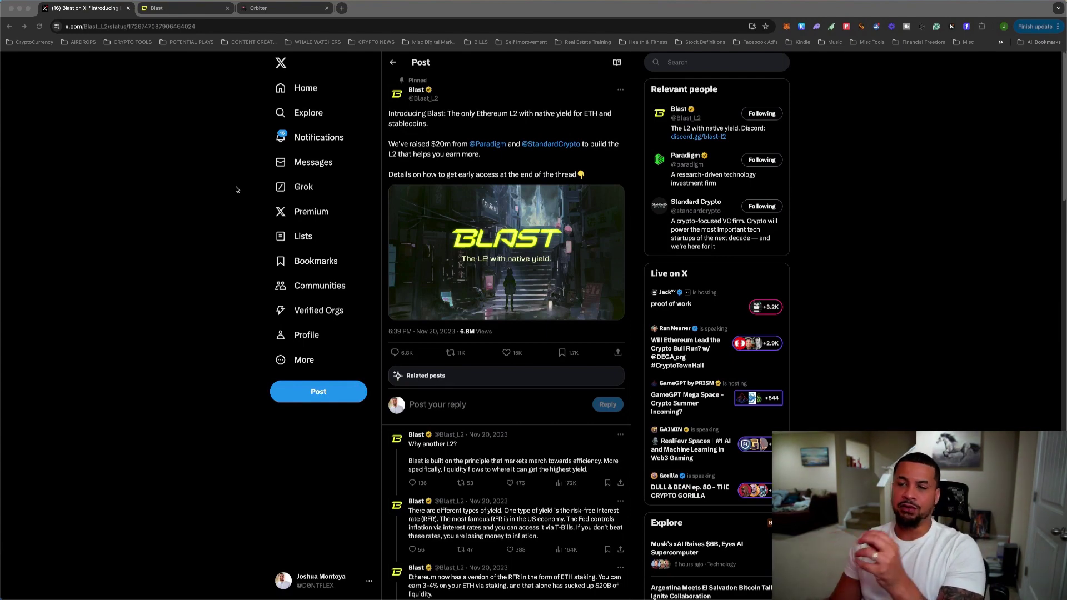
# Copy the referral invite link from the Blast airdrop dashboard, then return to the Dapp leaderboard.
pyautogui.click(175, 8)
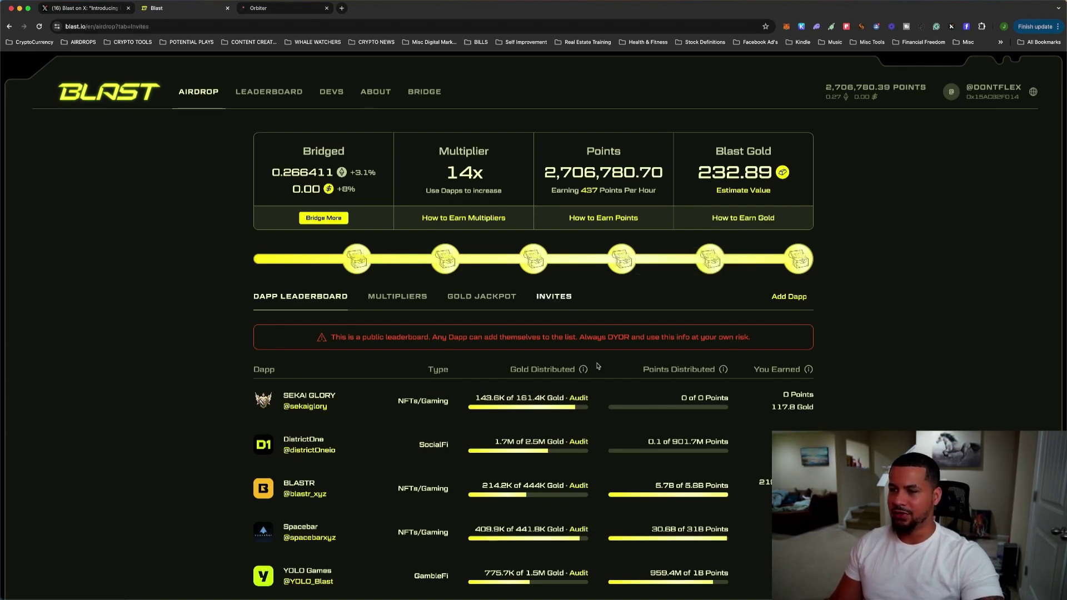
pyautogui.click(545, 298)
pyautogui.click(653, 338)
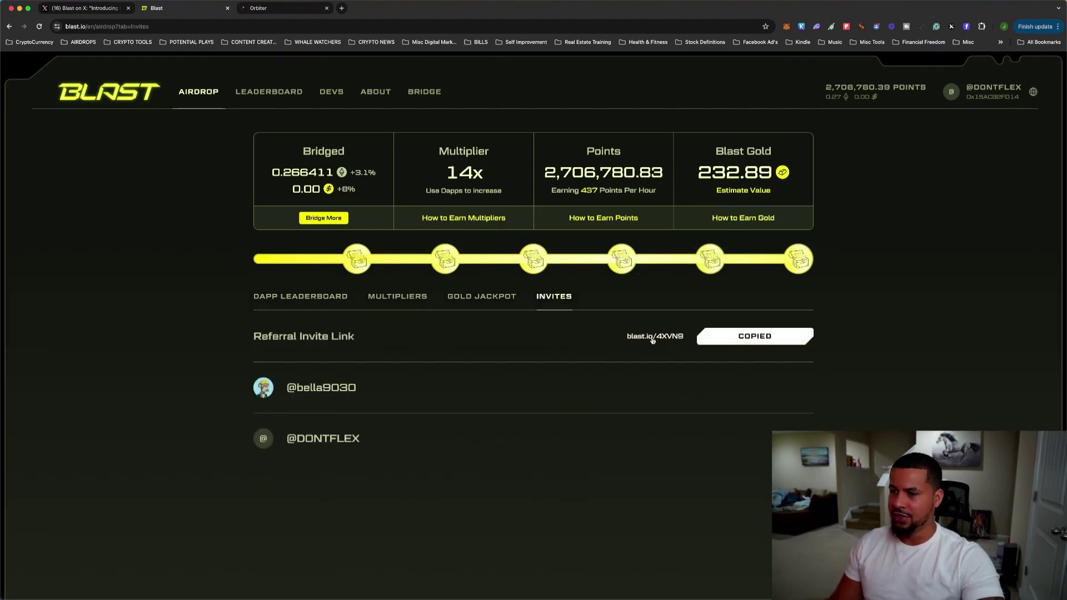
pyautogui.click(325, 296)
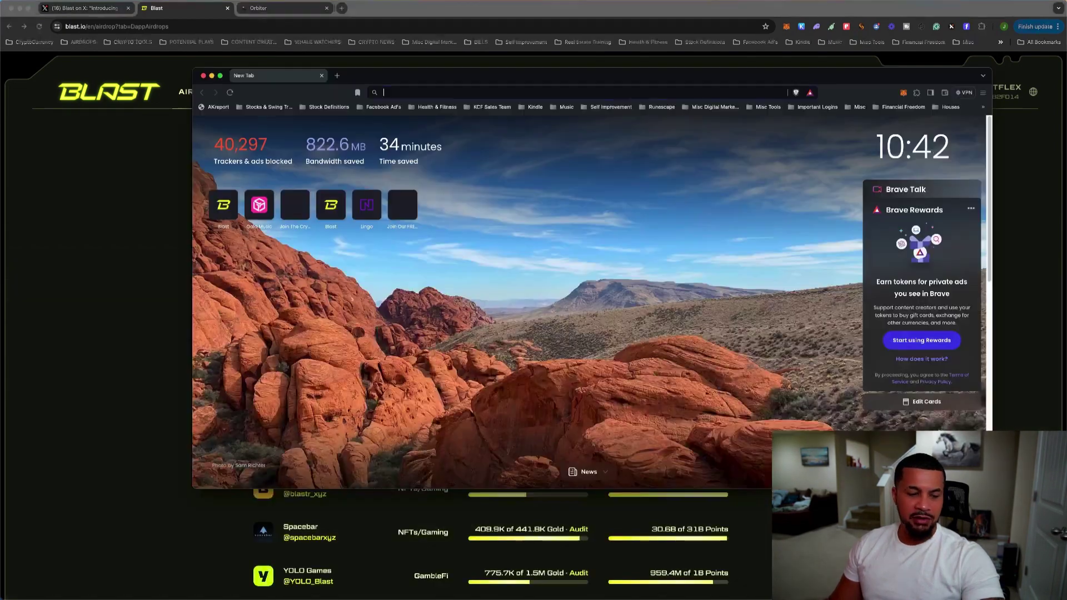
# Switch to the Brave browser, enlarge its window and load the copied Blast referral link.
pyautogui.press('super+Tab')
pyautogui.press('super+v')
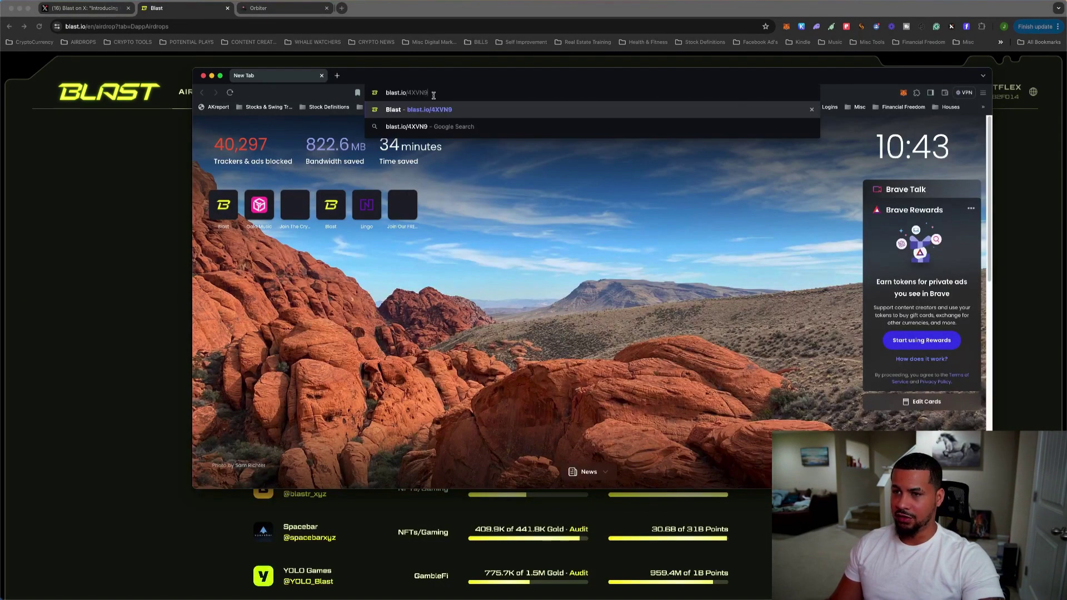
pyautogui.doubleClick(424, 75)
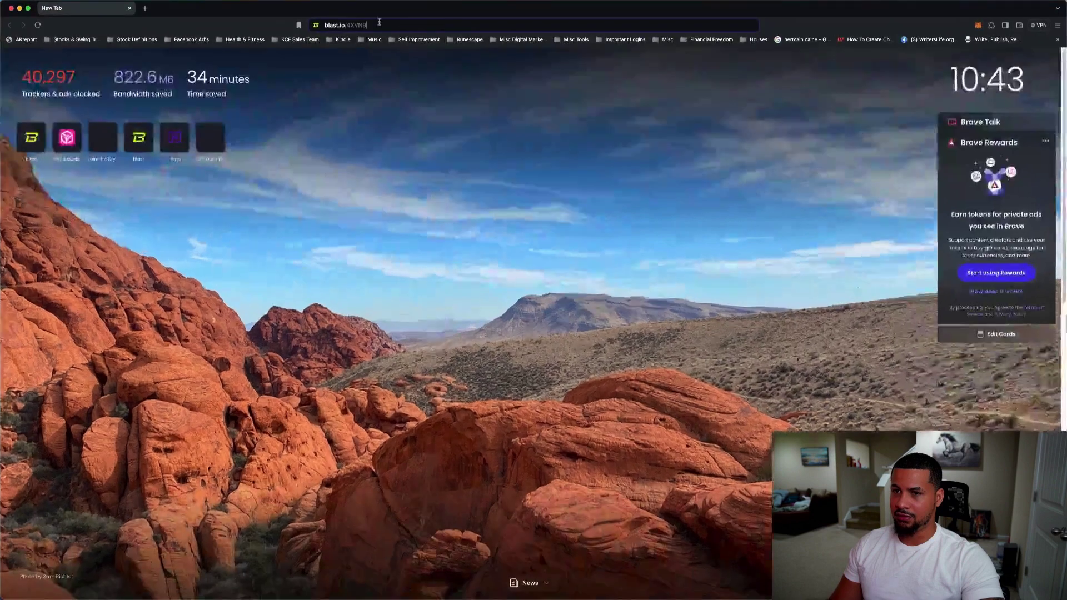
pyautogui.press('Return')
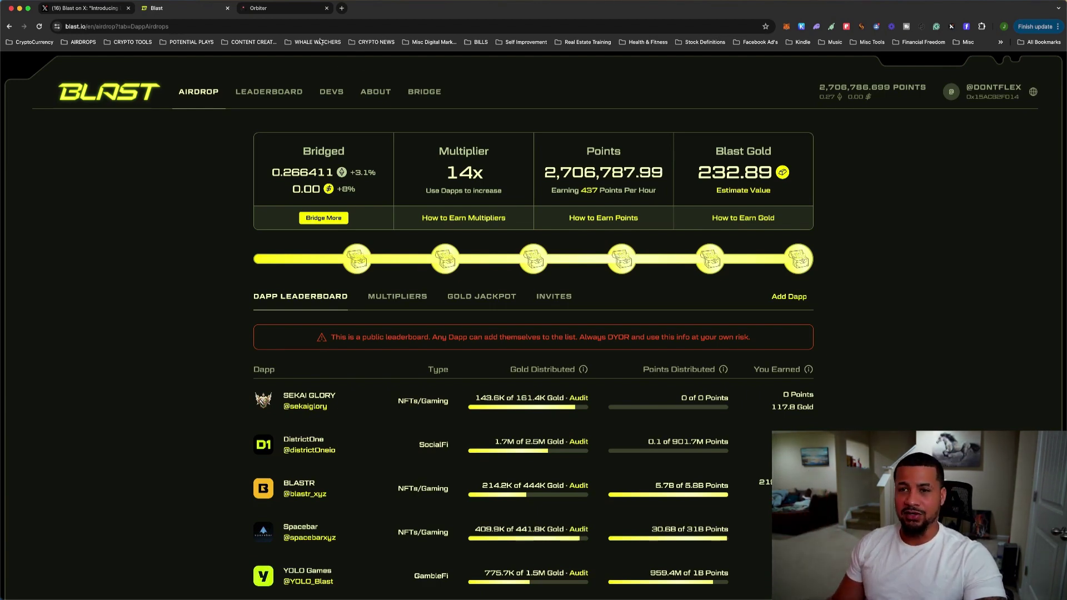
# Bridge 0.03 ETH from Ethereum to Blast on Orbiter Finance, approving the wallet requests in MetaMask.
pyautogui.click(281, 8)
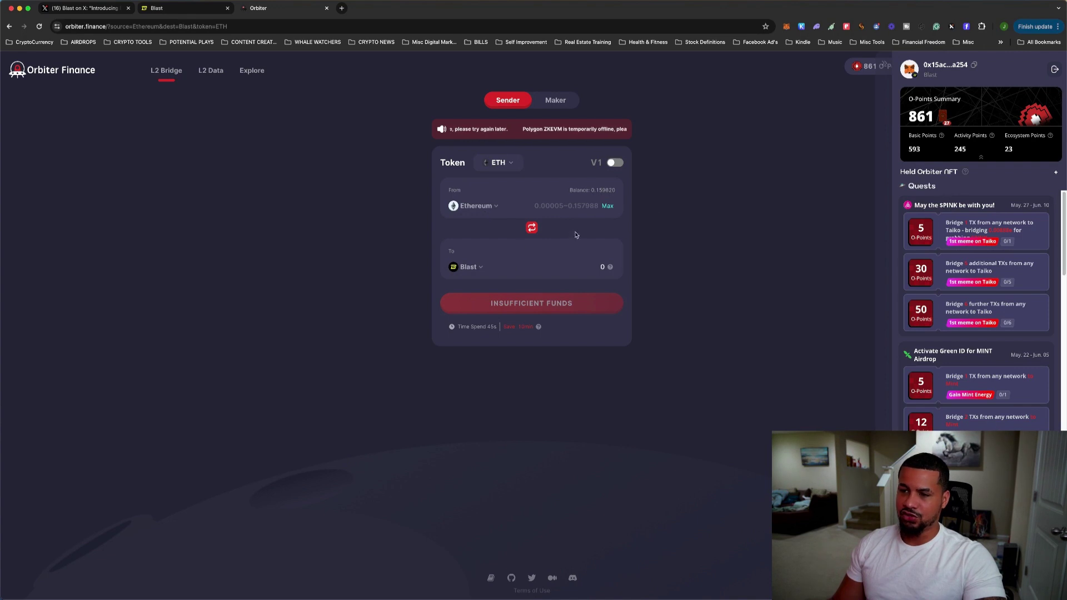
pyautogui.write('0.03')
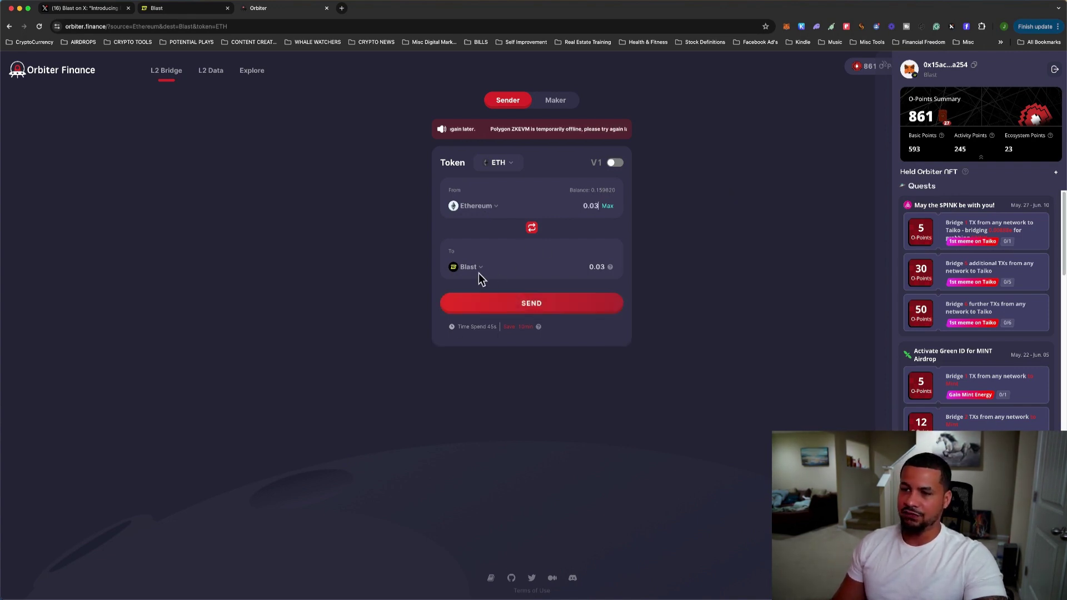
pyautogui.click(580, 301)
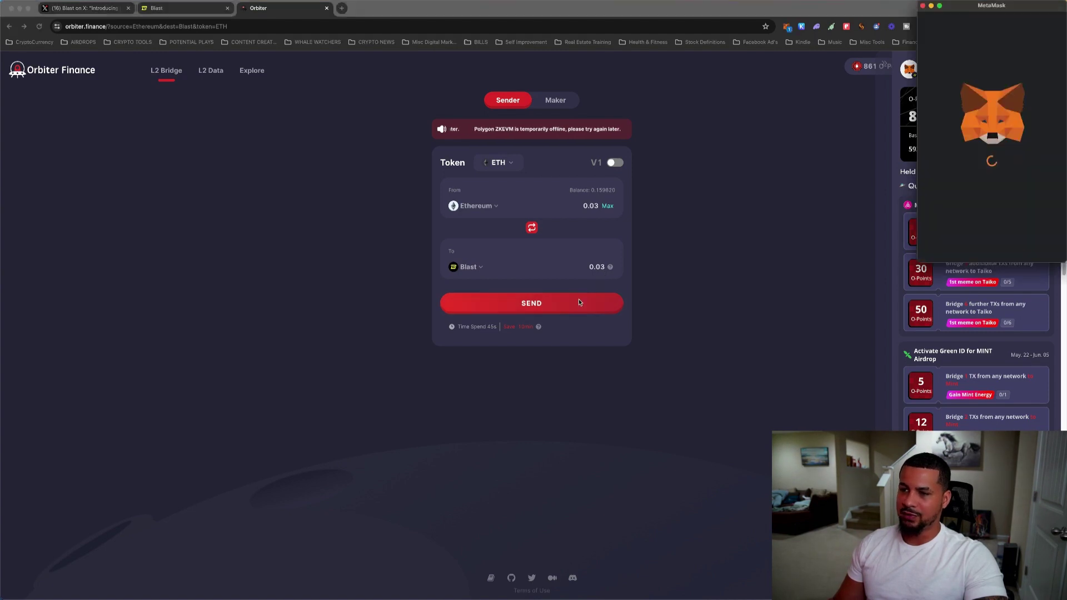
pyautogui.click(1029, 247)
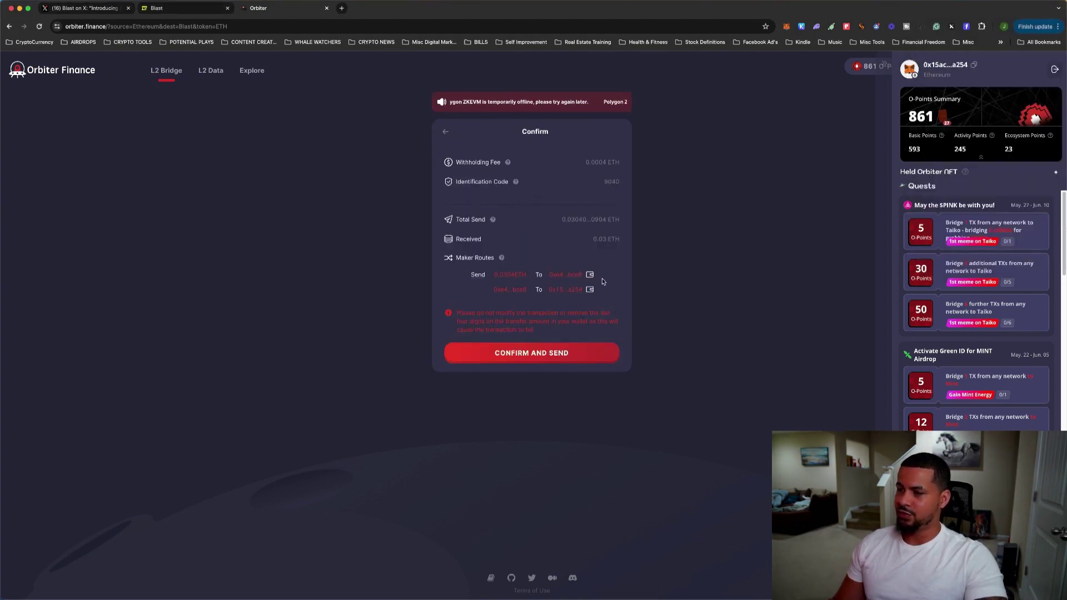
pyautogui.click(532, 353)
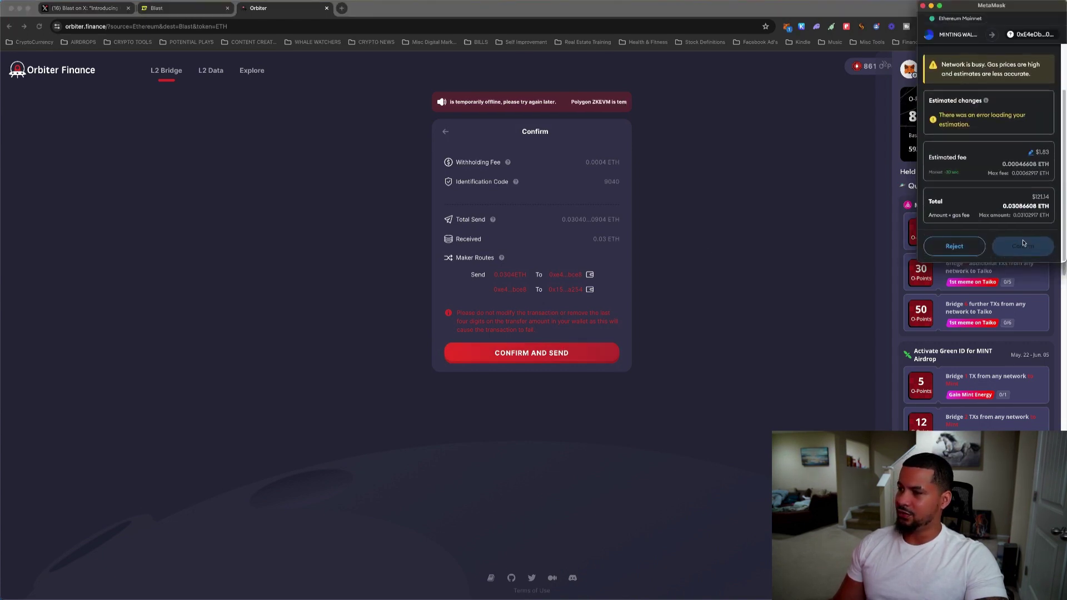
pyautogui.click(1023, 247)
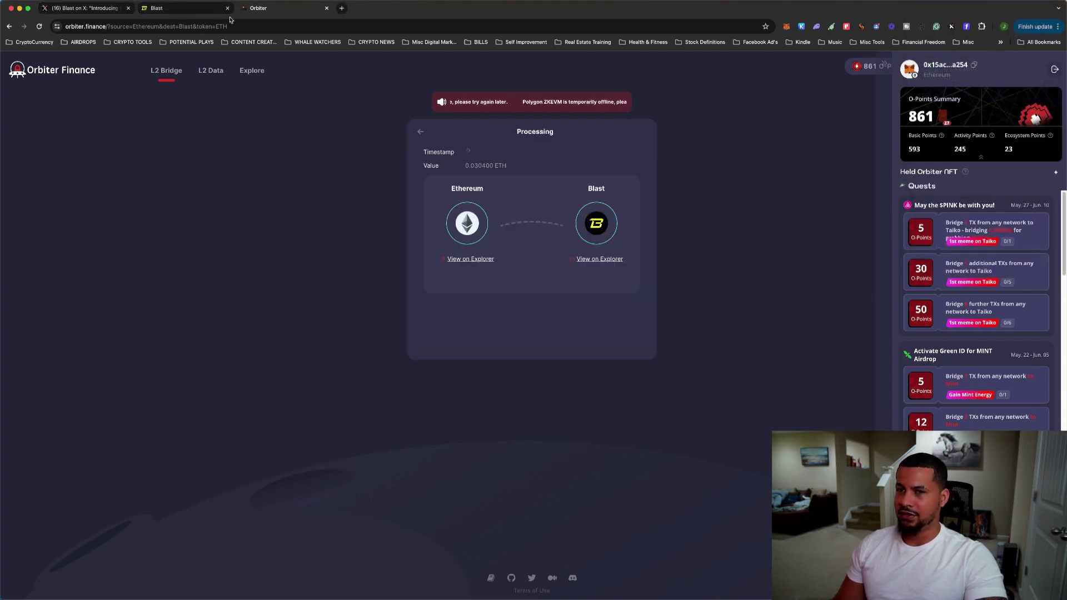
# Return to the Blast airdrop dashboard and examine the hourly points rate in the Points summary.
pyautogui.click(189, 13)
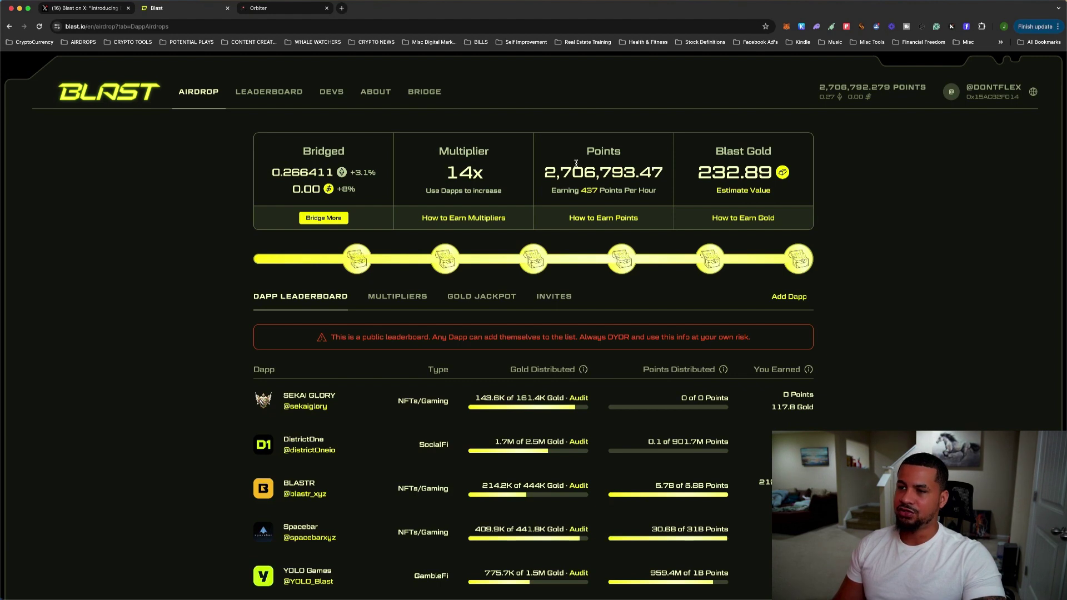
pyautogui.moveTo(580, 191); pyautogui.dragTo(599, 198)
pyautogui.click(594, 198)
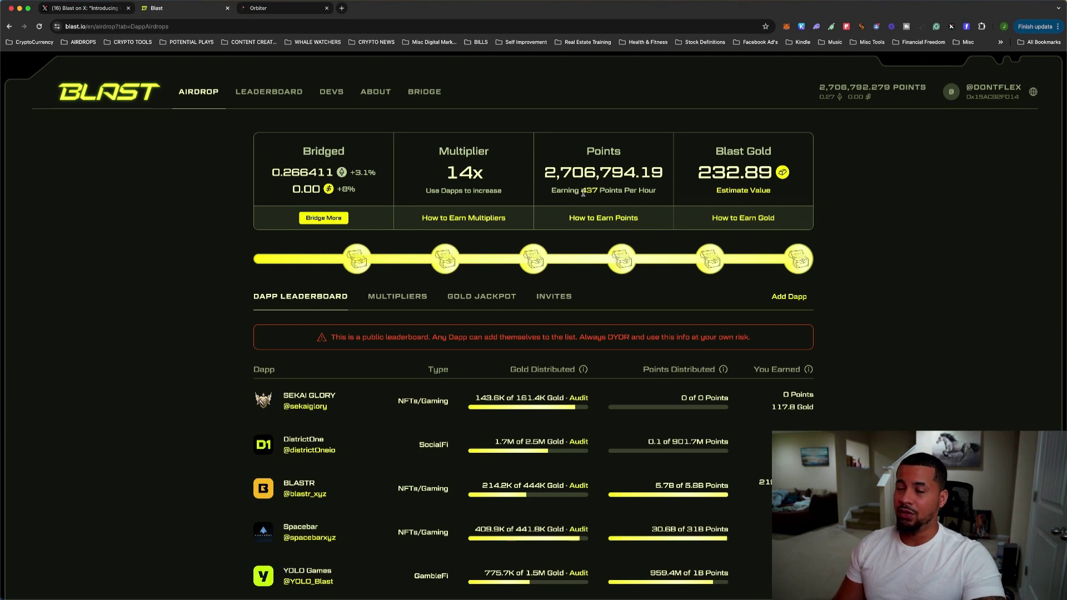
pyautogui.moveTo(582, 191); pyautogui.dragTo(596, 190)
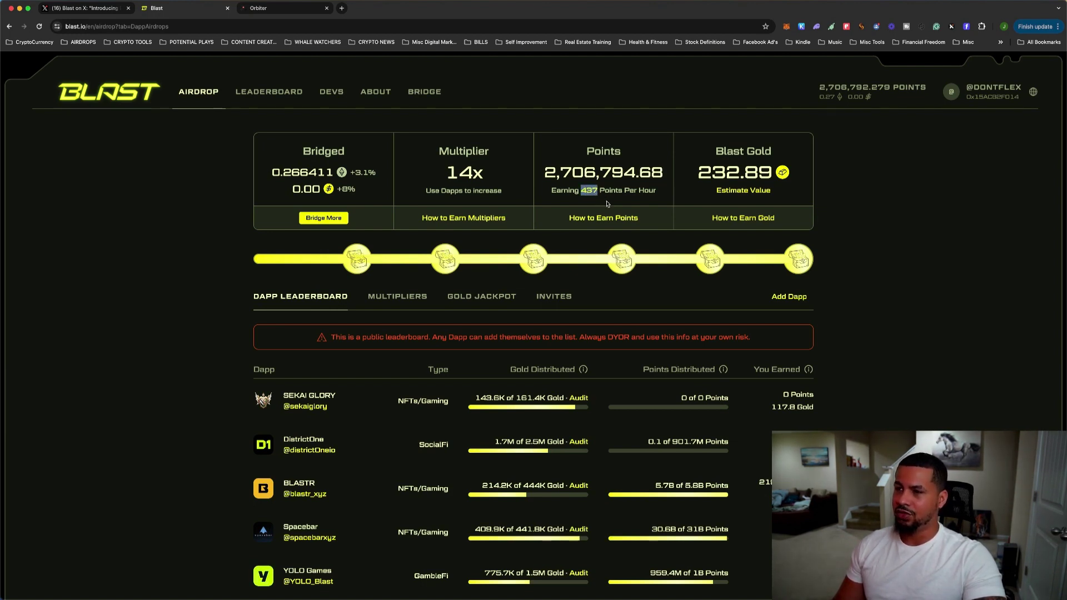
pyautogui.click(614, 198)
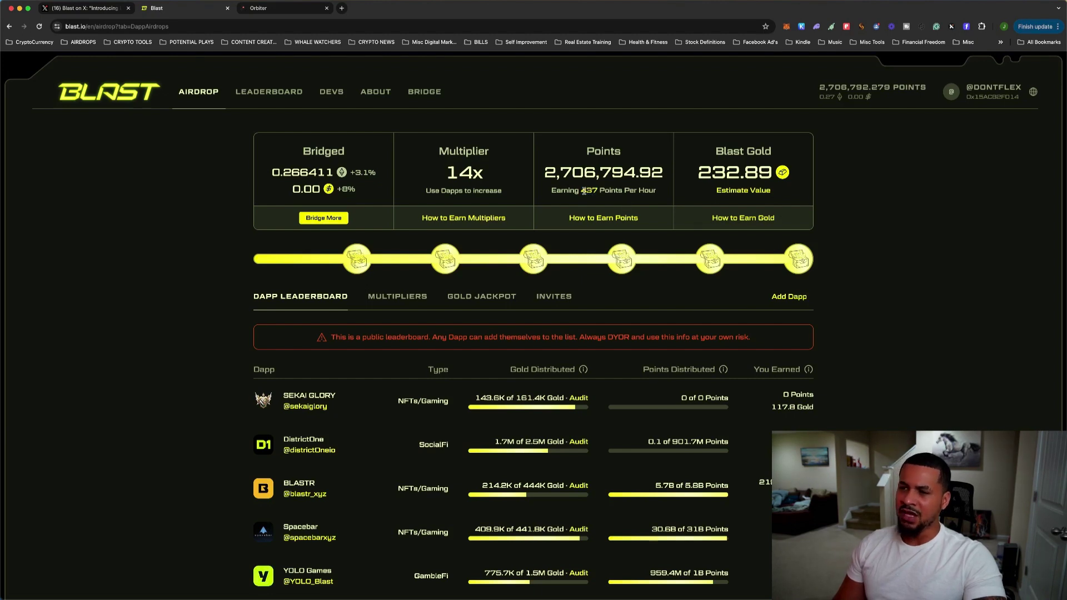
pyautogui.moveTo(584, 191); pyautogui.dragTo(610, 198)
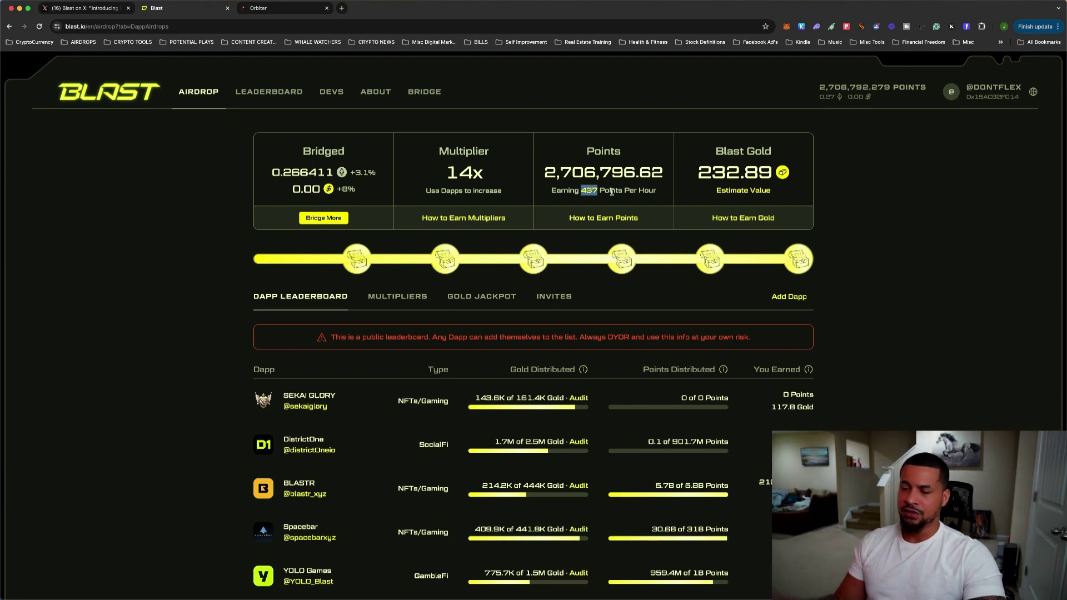
pyautogui.click(616, 192)
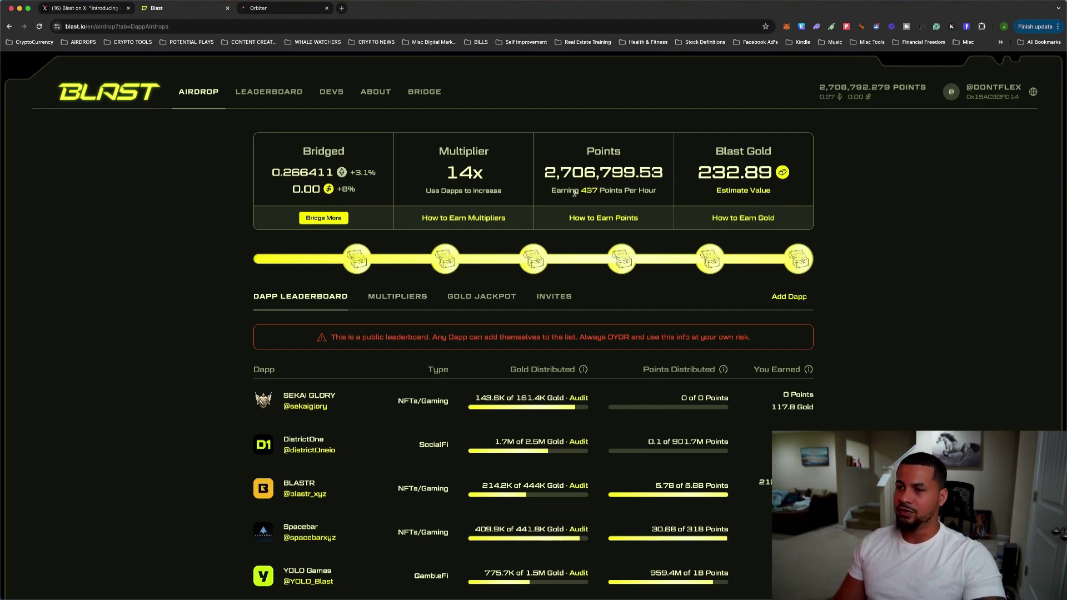
pyautogui.moveTo(582, 193); pyautogui.dragTo(600, 193)
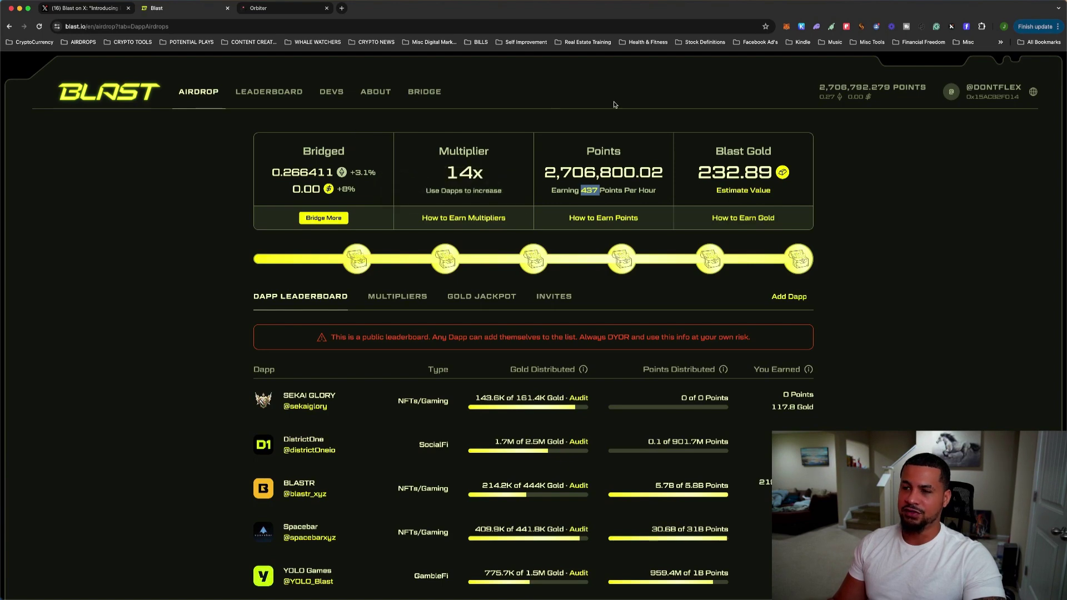
pyautogui.click(601, 202)
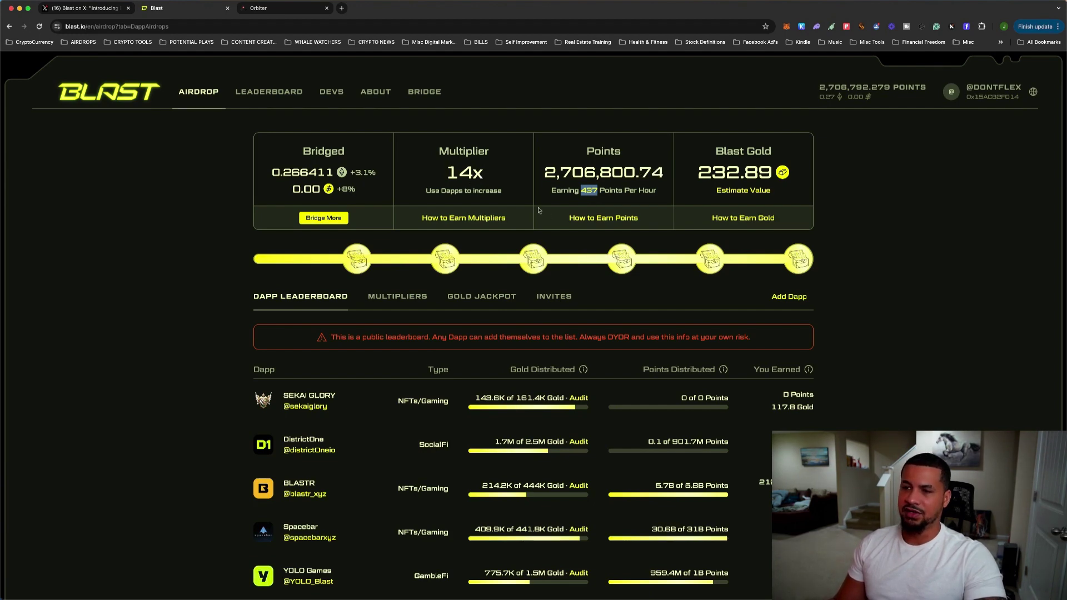
# Examine the Blast multiplier cards, covering both the earned categories and the locked ones.
pyautogui.click(393, 297)
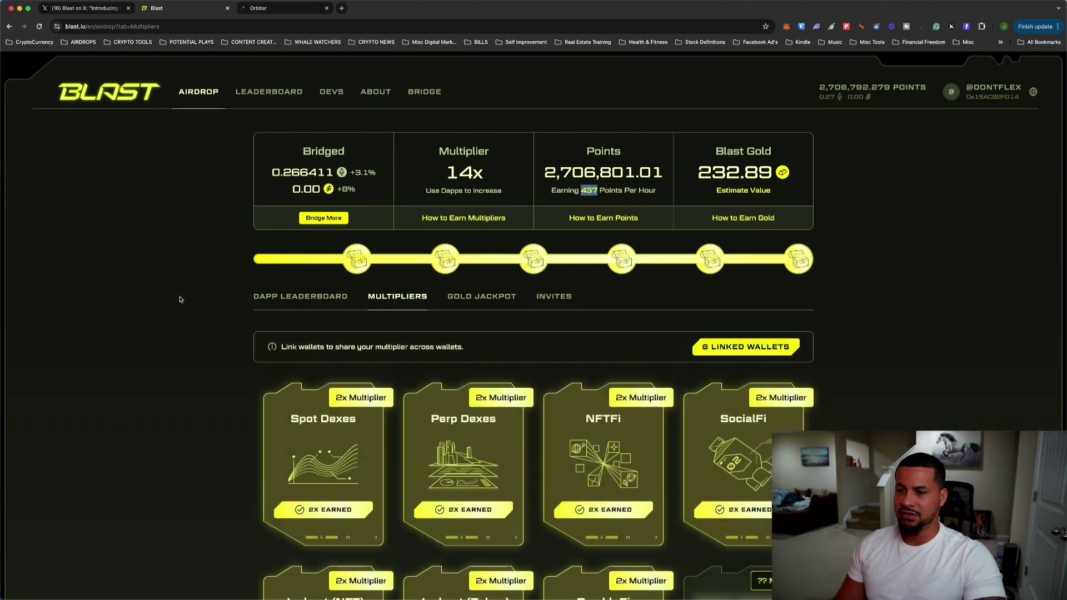
pyautogui.scroll(-3, 182, 297)
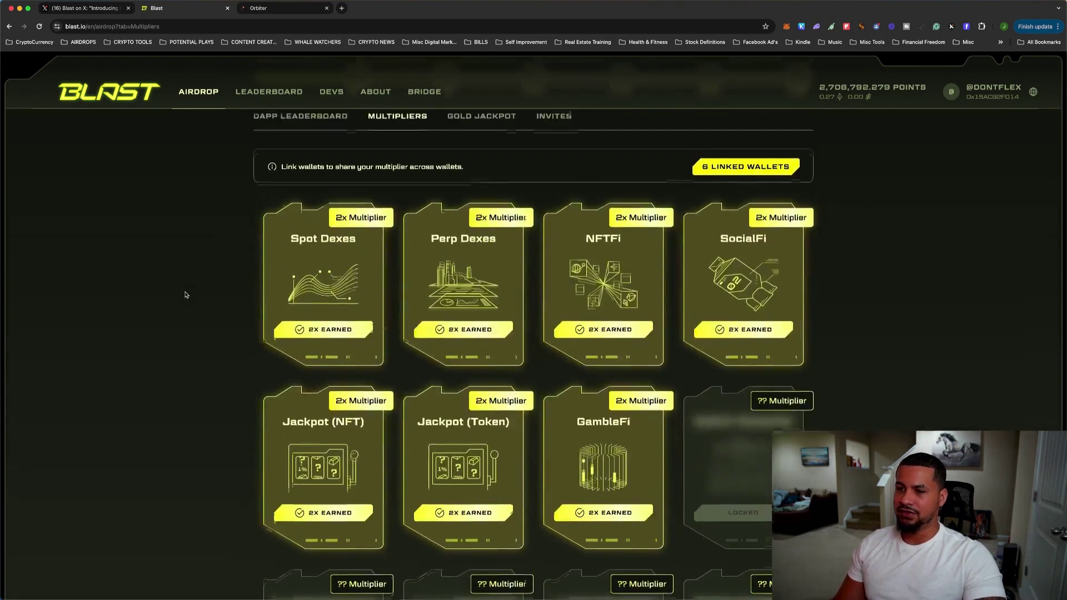
pyautogui.scroll(1, 187, 294)
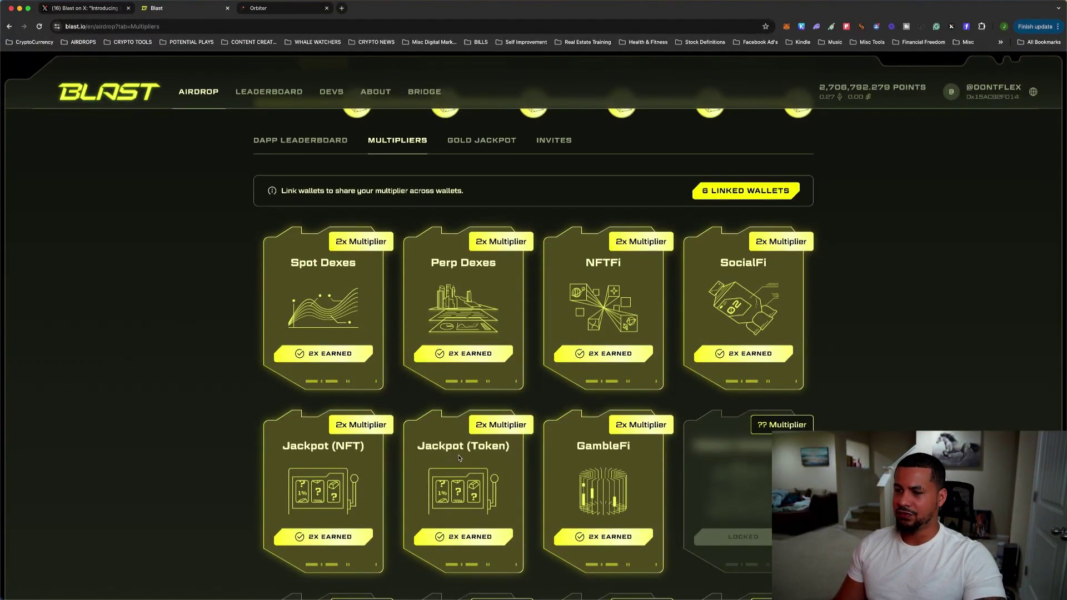
pyautogui.scroll(-1, 355, 322)
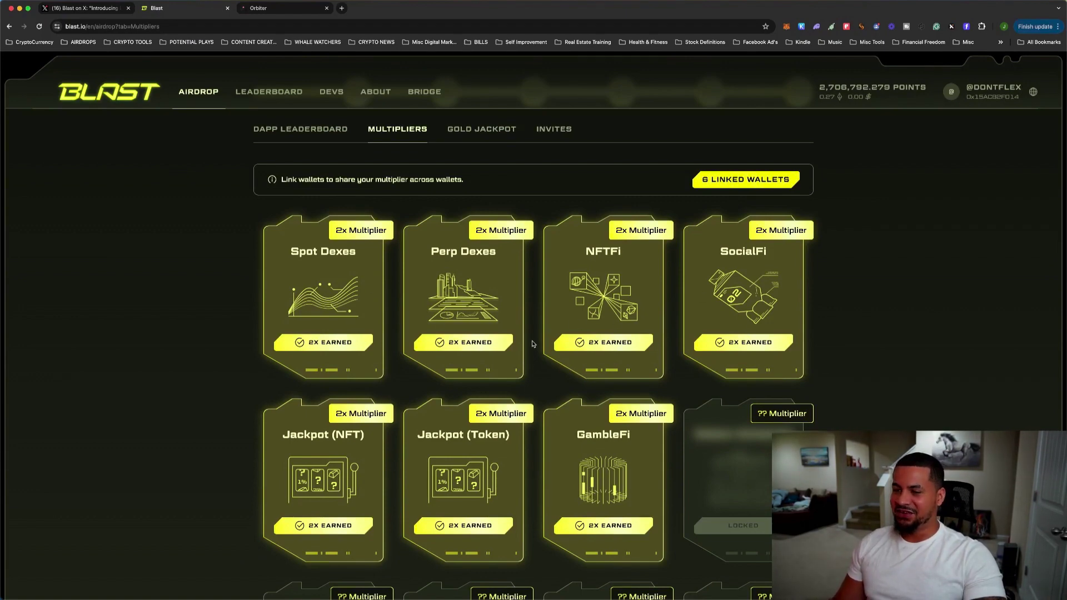
pyautogui.scroll(-3, 534, 344)
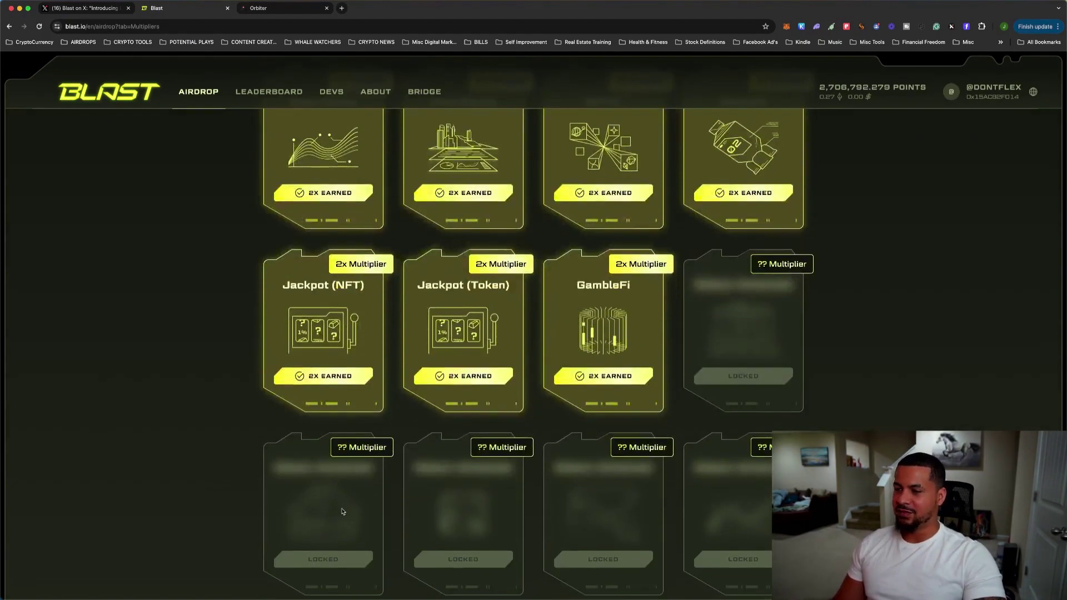
pyautogui.scroll(3, 714, 452)
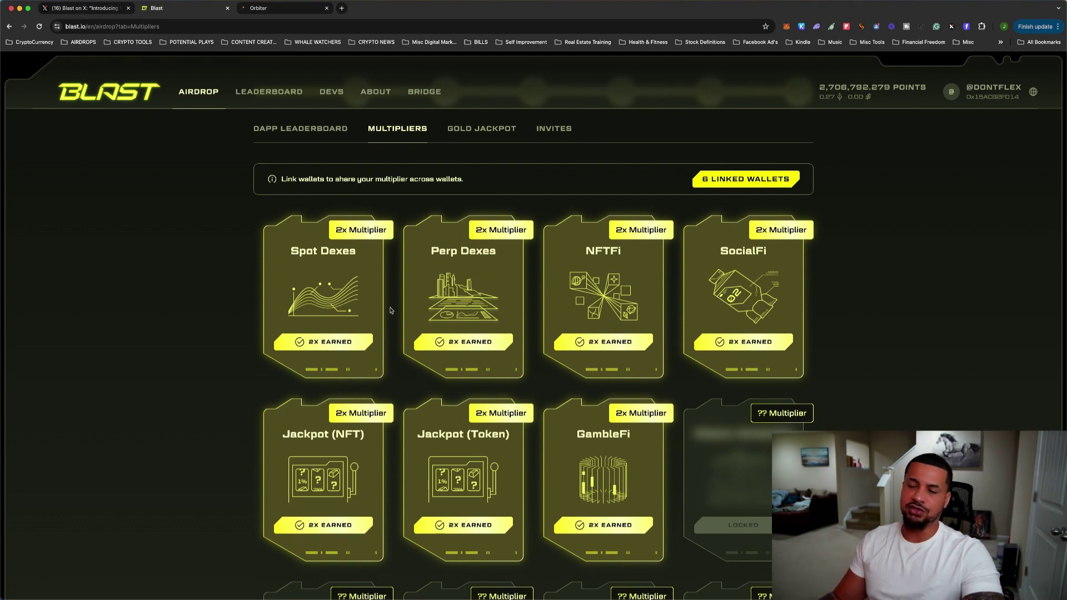
pyautogui.scroll(3, 450, 354)
# Browse the Dapp leaderboard to review each dapp's type, distributed Gold and Points, and earned amounts.
pyautogui.click(287, 299)
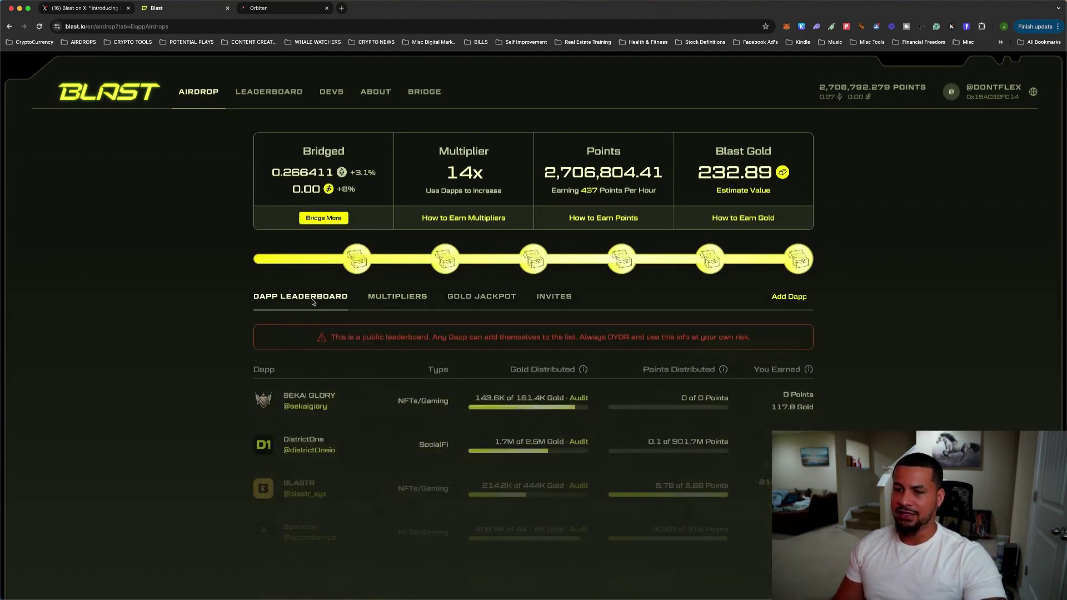
pyautogui.scroll(-3, 212, 291)
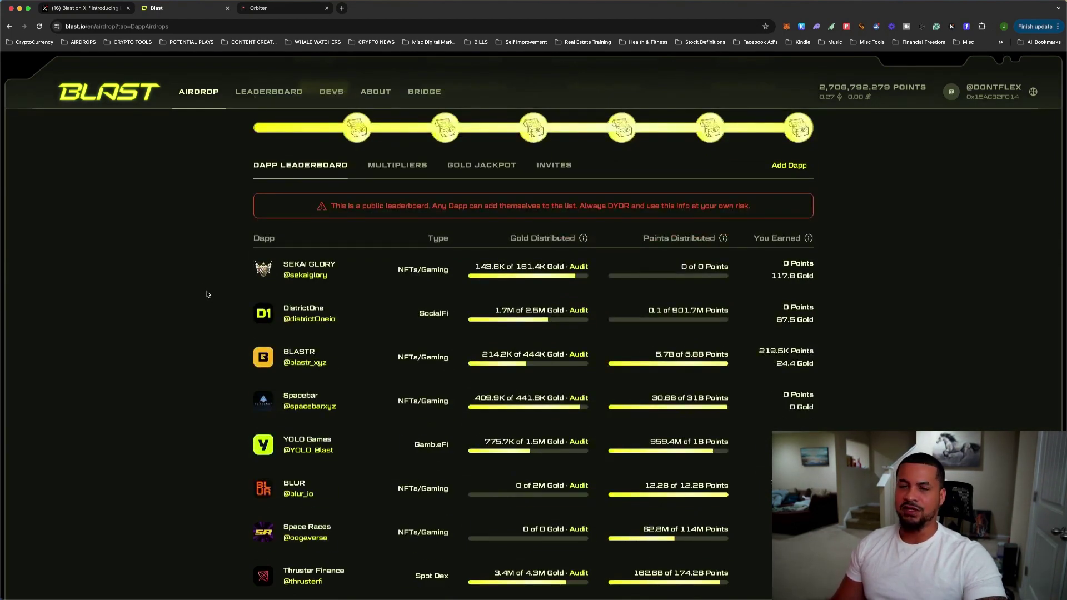
pyautogui.scroll(-5, 205, 306)
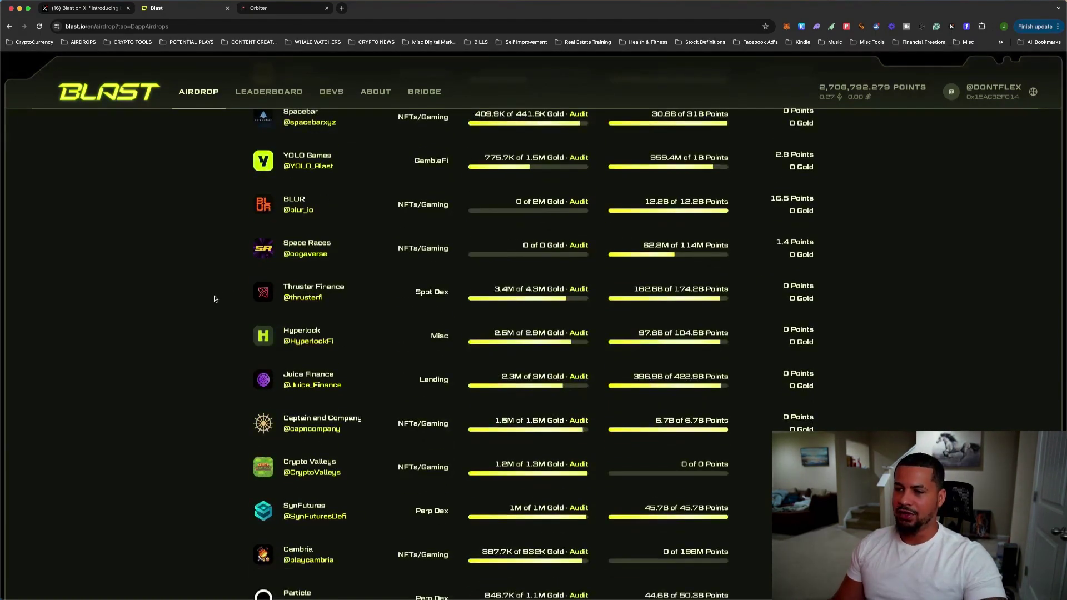
pyautogui.scroll(-2, 545, 241)
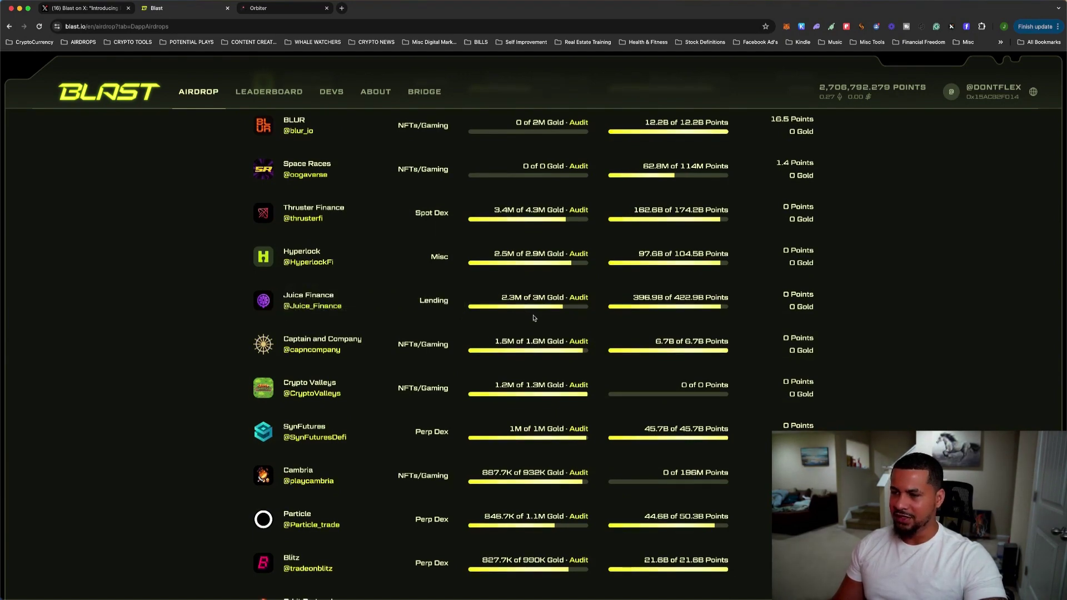
# Compare the Points and Gold earned from the dapps heading the Dapp leaderboard, such as SEKAI GLORY, DistrictOne and BLASTR.
pyautogui.scroll(-2, 533, 321)
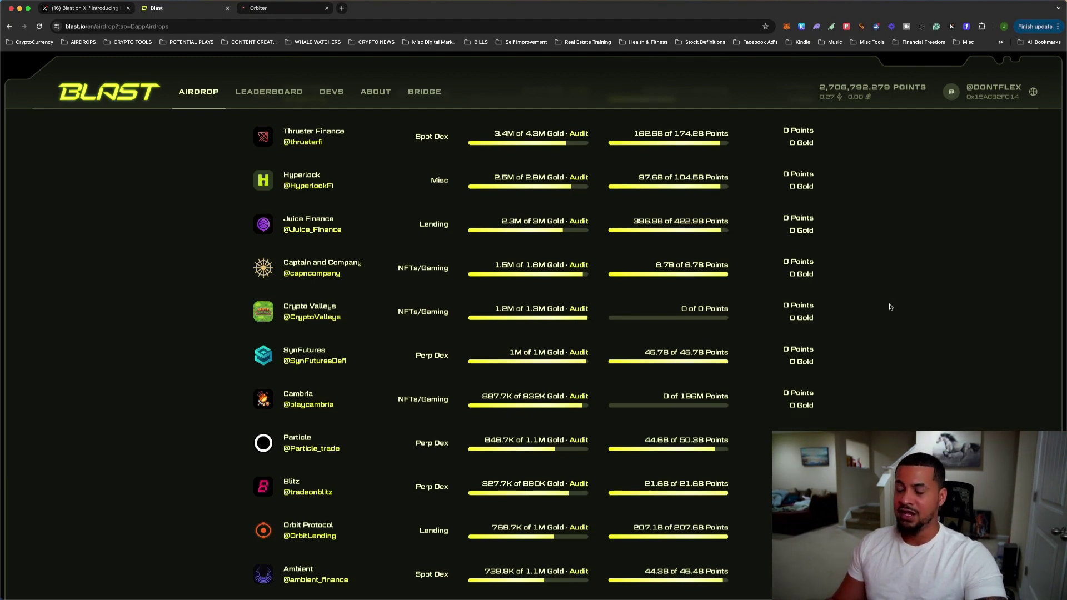
pyautogui.scroll(8, 890, 306)
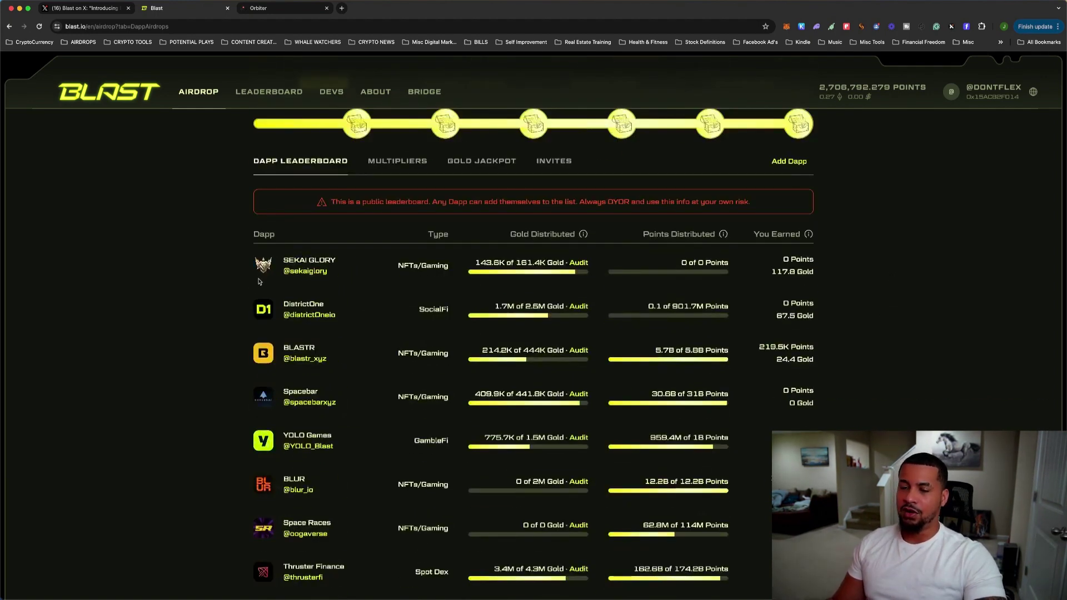
pyautogui.scroll(-3, 286, 309)
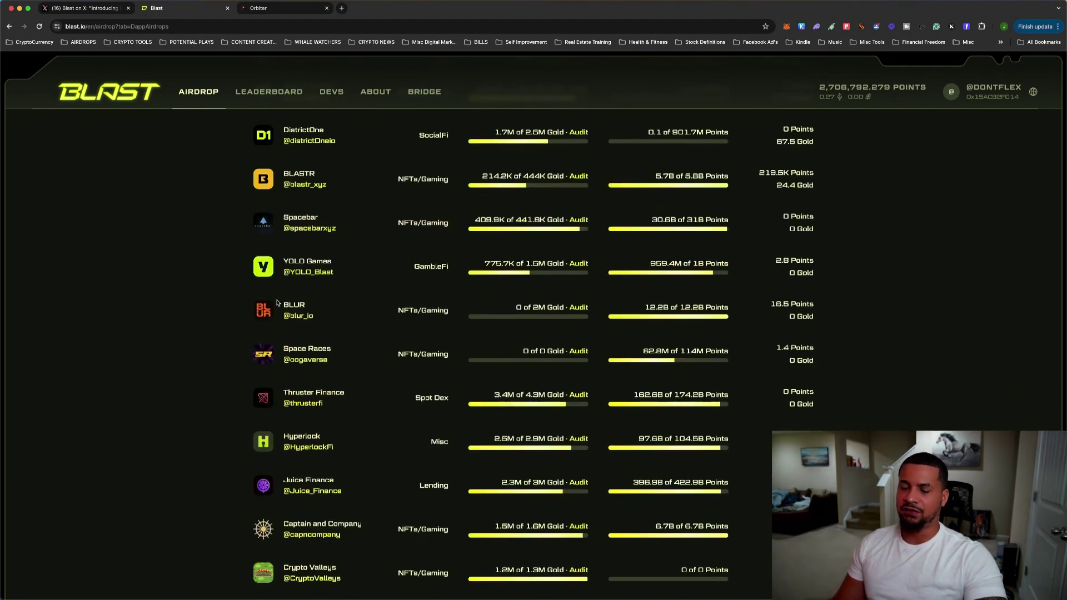
pyautogui.scroll(3, 245, 295)
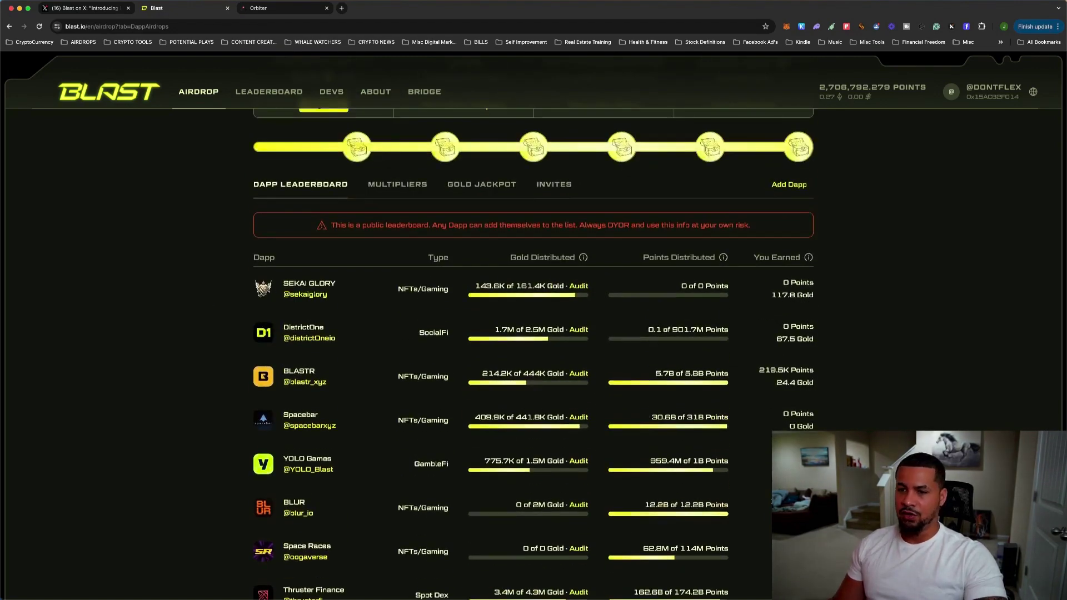
pyautogui.scroll(-1, 295, 284)
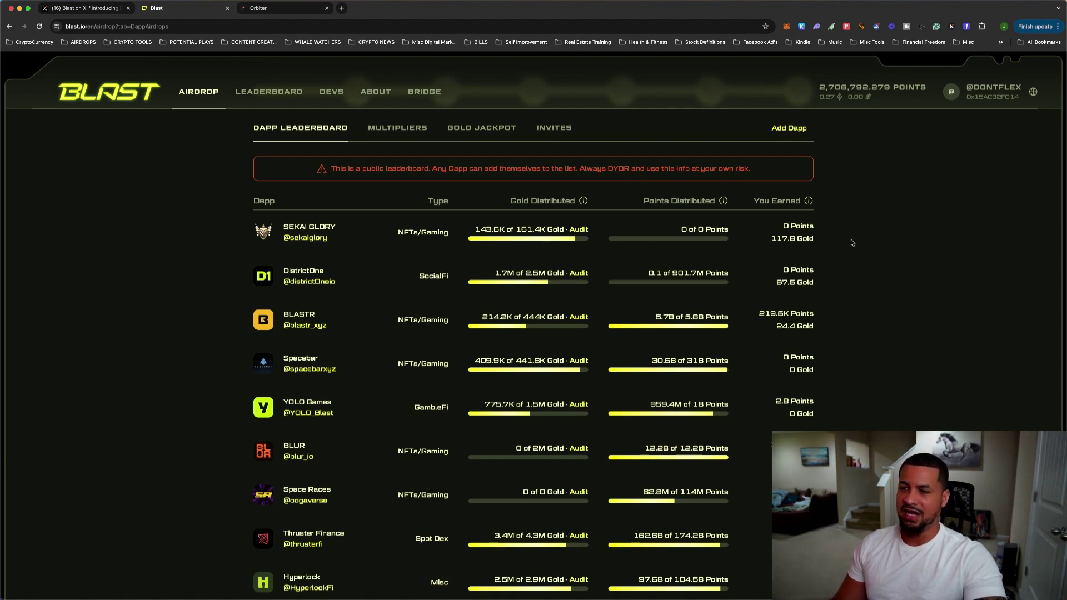
pyautogui.scroll(-1, 852, 243)
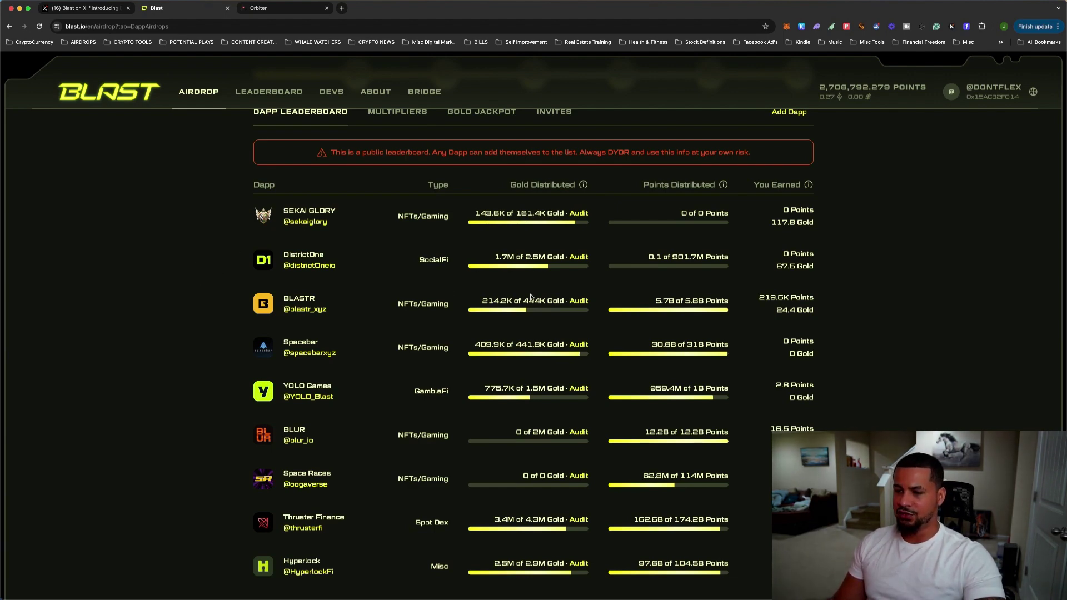
pyautogui.scroll(-1, 321, 272)
pyautogui.scroll(-3, 312, 283)
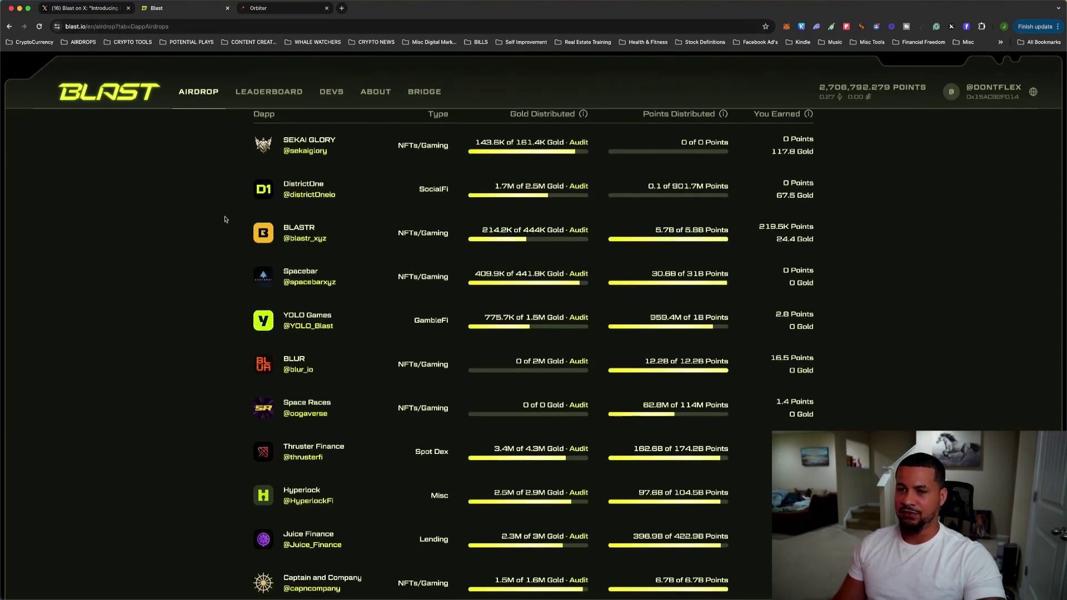
pyautogui.scroll(3, 216, 234)
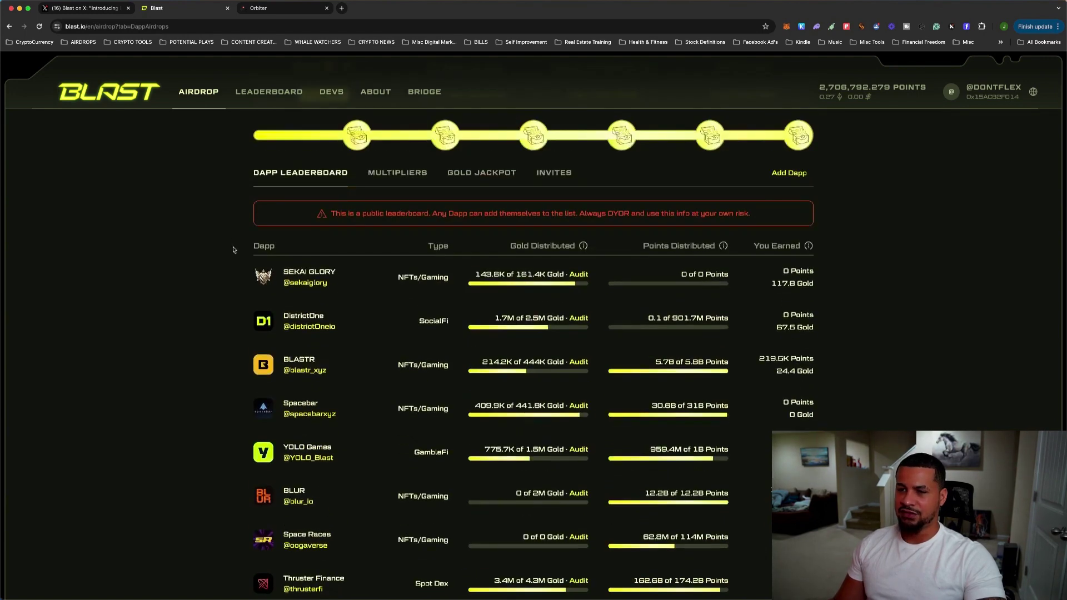
pyautogui.scroll(-1, 211, 251)
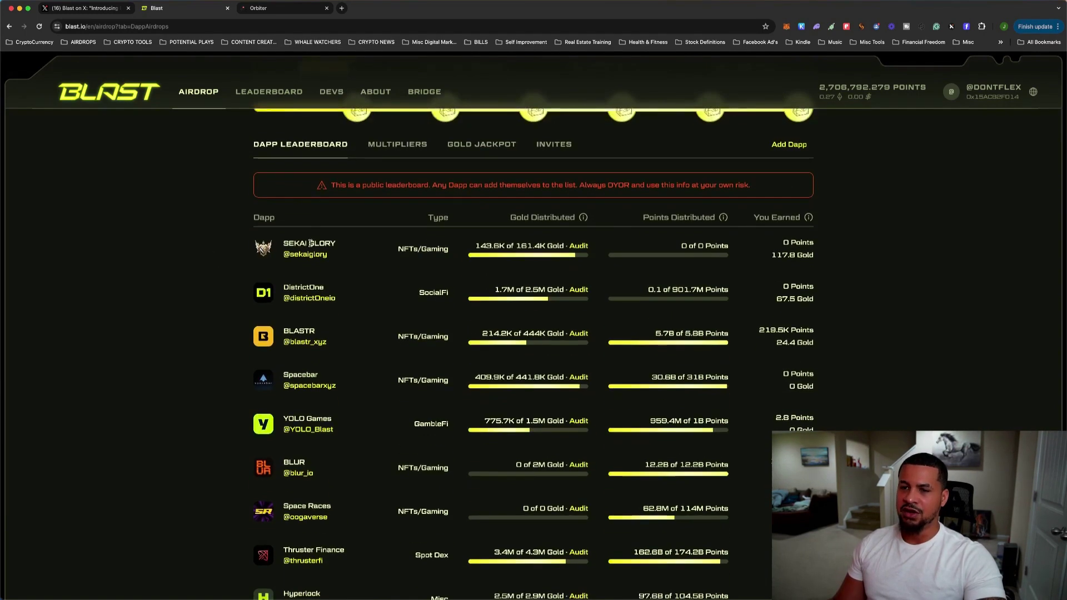
pyautogui.scroll(1, 262, 278)
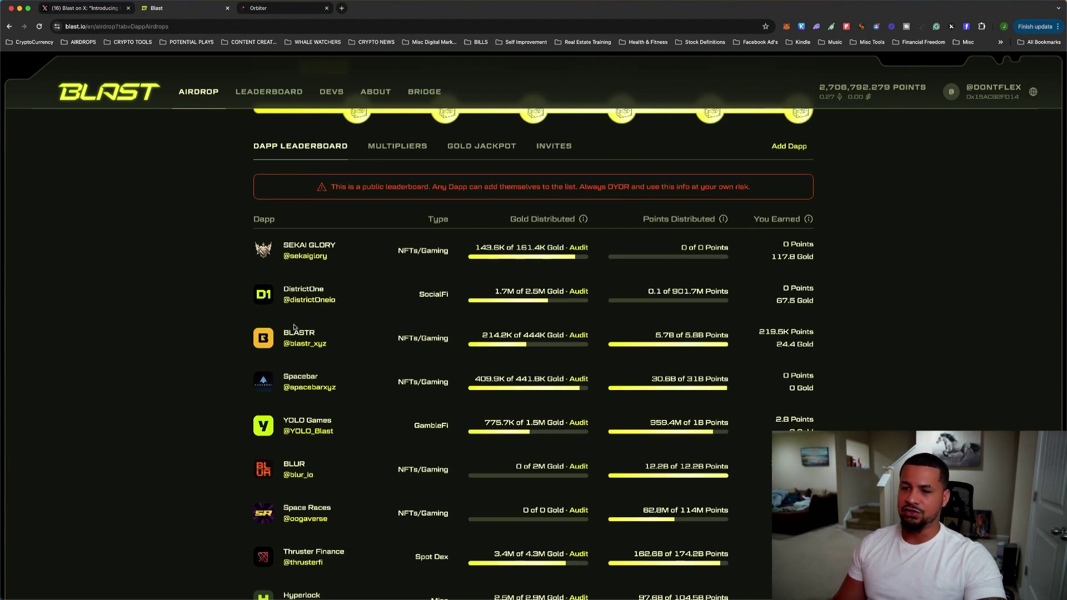
# Examine how much Gold the dapps further down the leaderboard have distributed, including Blitz, and return to the airdrop summary.
pyautogui.scroll(-6, 350, 295)
pyautogui.scroll(-5, 210, 329)
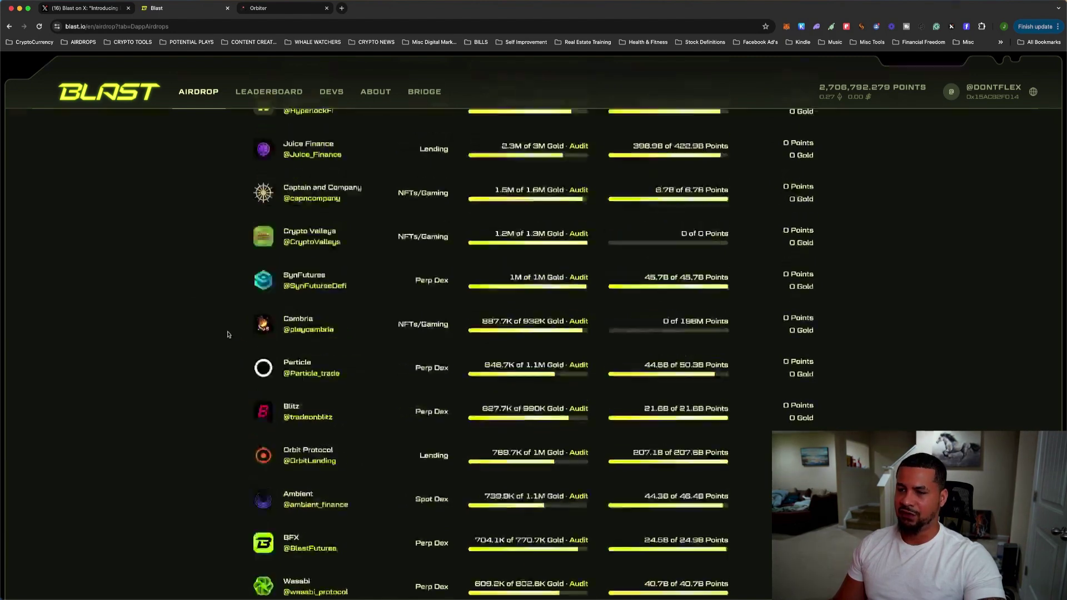
pyautogui.scroll(-1, 238, 366)
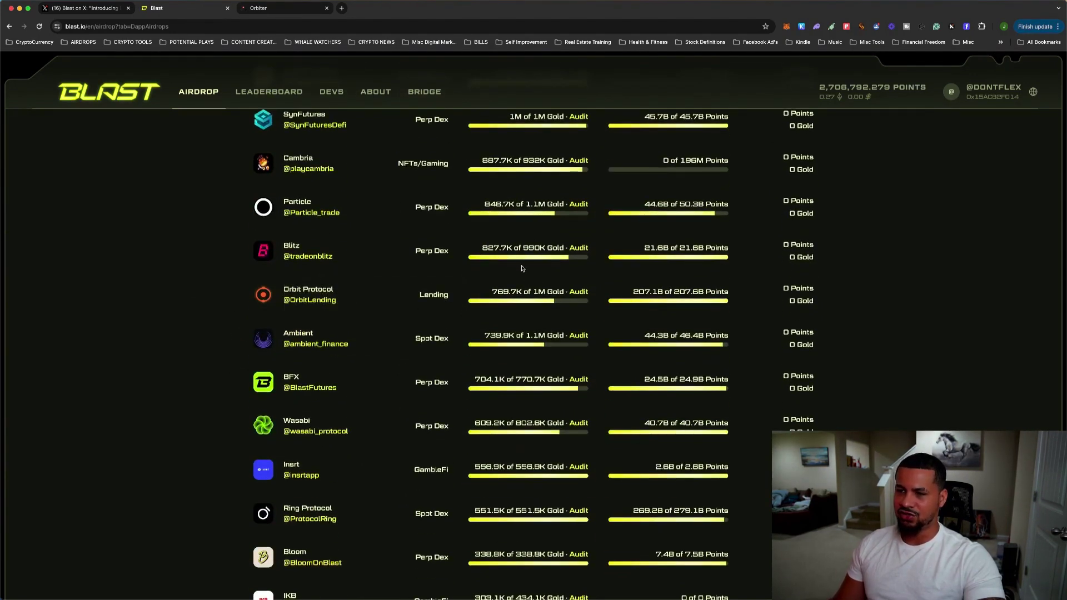
pyautogui.moveTo(491, 255)
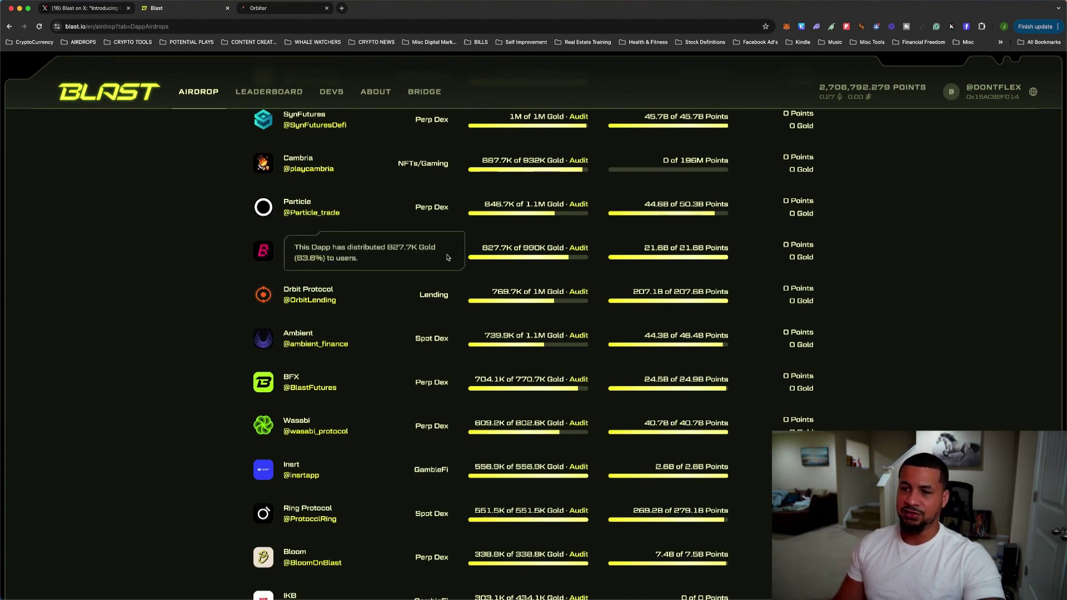
pyautogui.scroll(3, 543, 264)
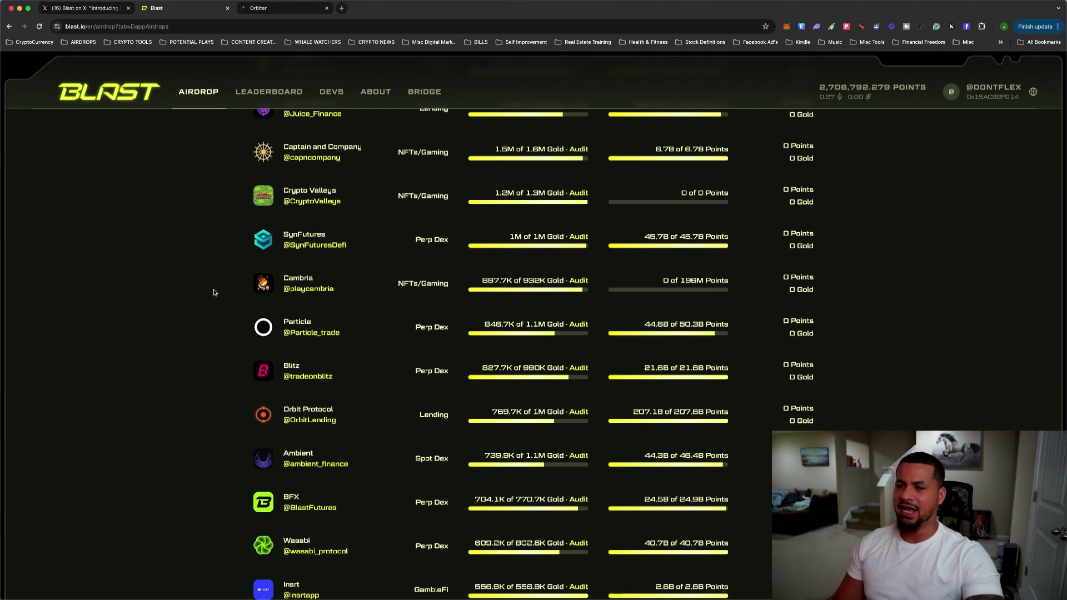
pyautogui.scroll(10, 203, 300)
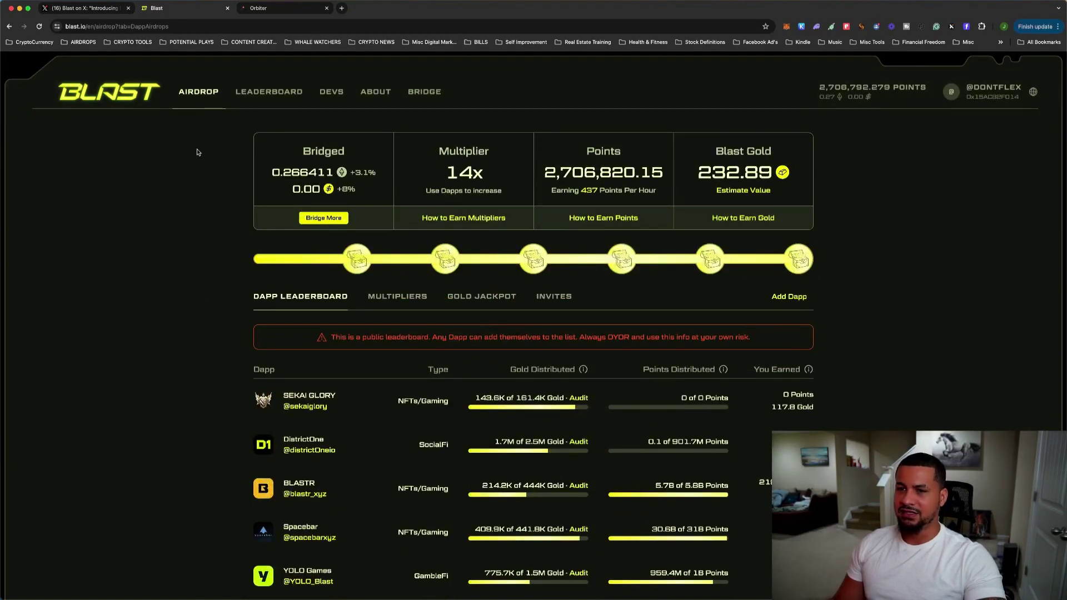
# Look over the user Leaderboard rankings and the Blast developer page, including the Devs and About resource options.
pyautogui.click(273, 94)
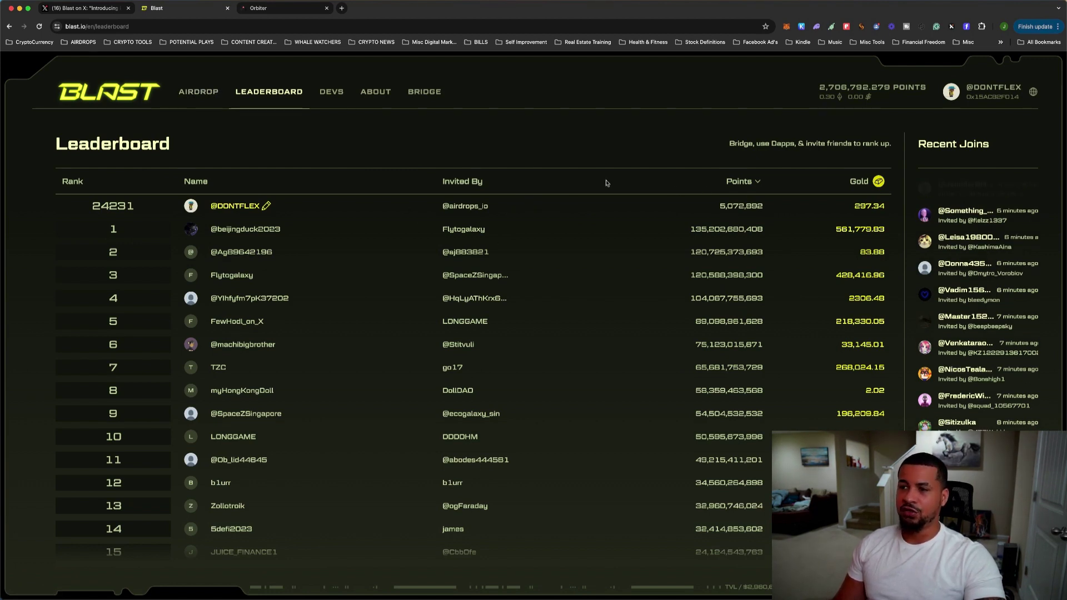
pyautogui.click(199, 93)
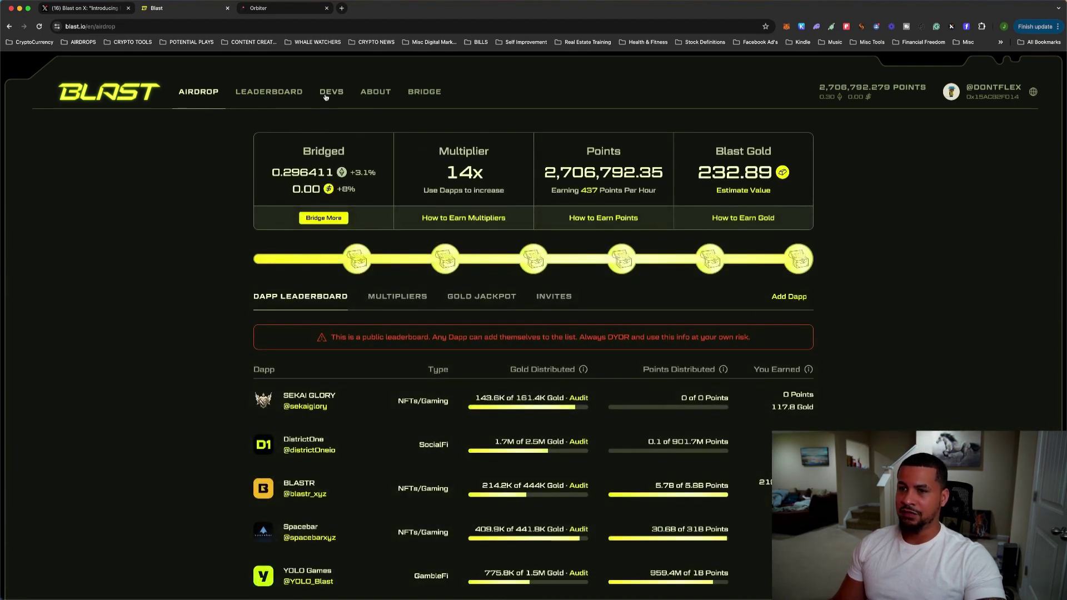
pyautogui.click(329, 93)
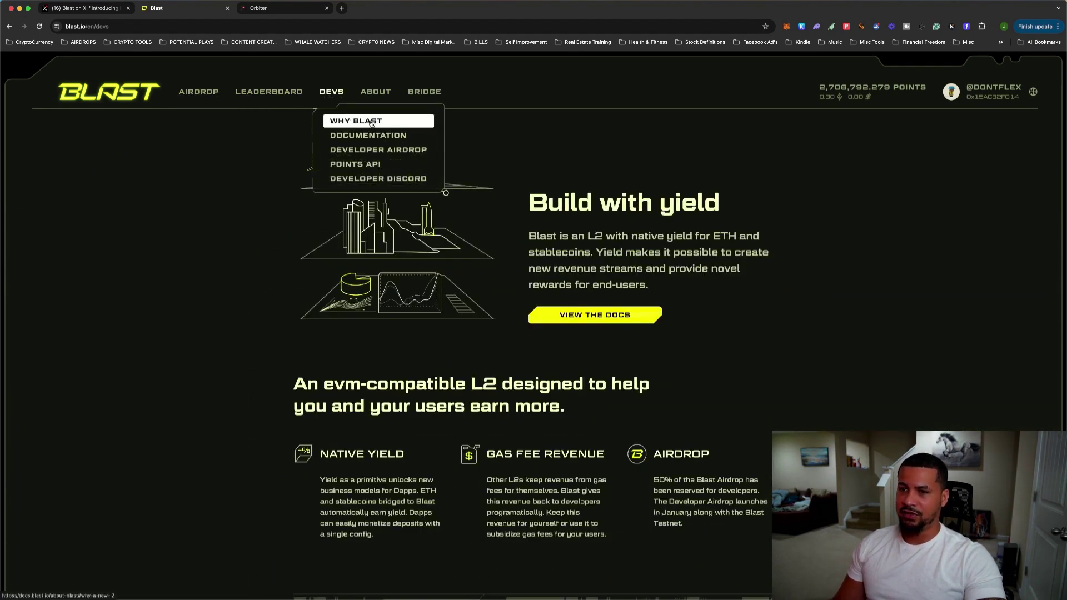
pyautogui.moveTo(376, 95)
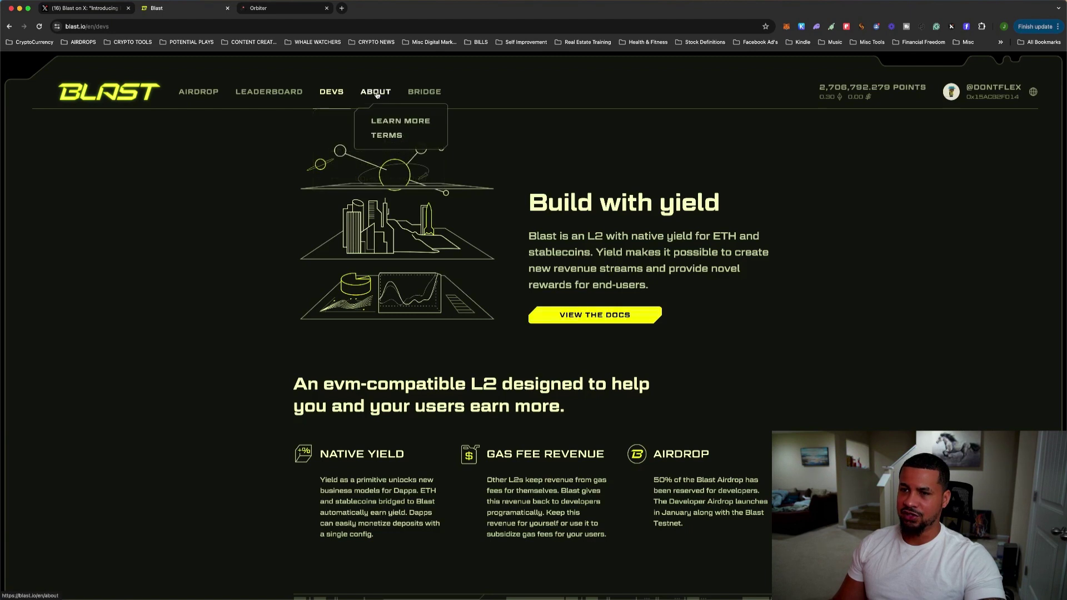
# Review the deposit and withdraw forms on Blast's own bridge page and return to the airdrop dashboard.
pyautogui.click(431, 96)
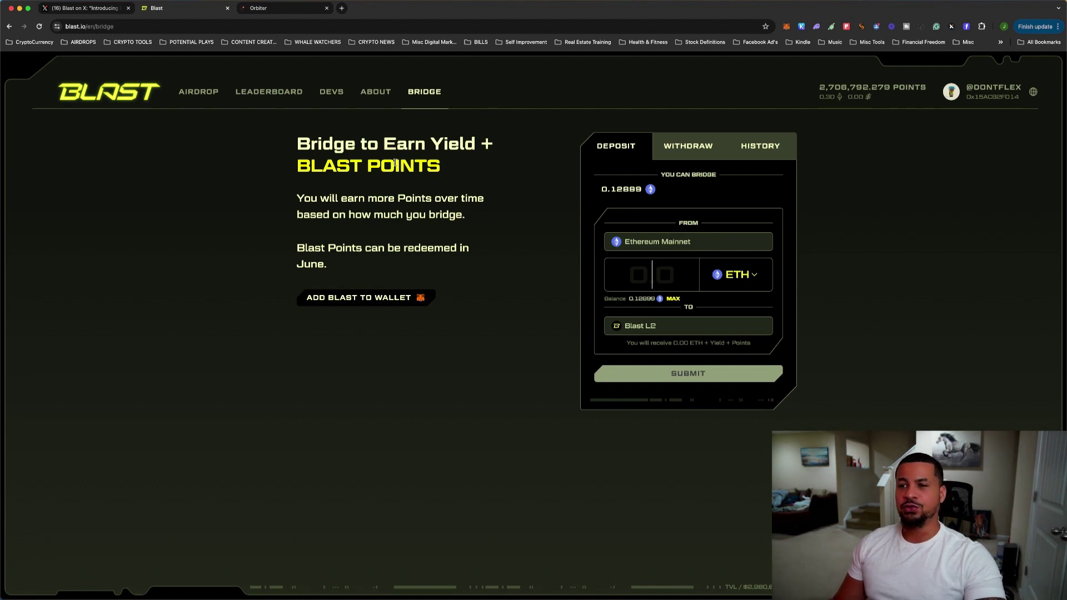
pyautogui.click(696, 151)
pyautogui.click(621, 148)
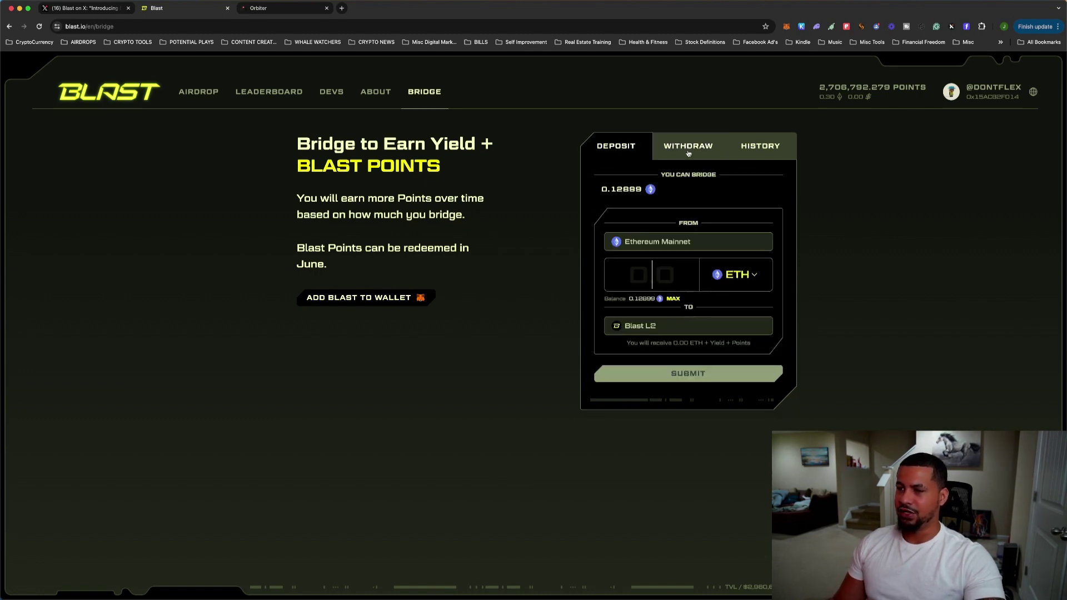
pyautogui.click(199, 92)
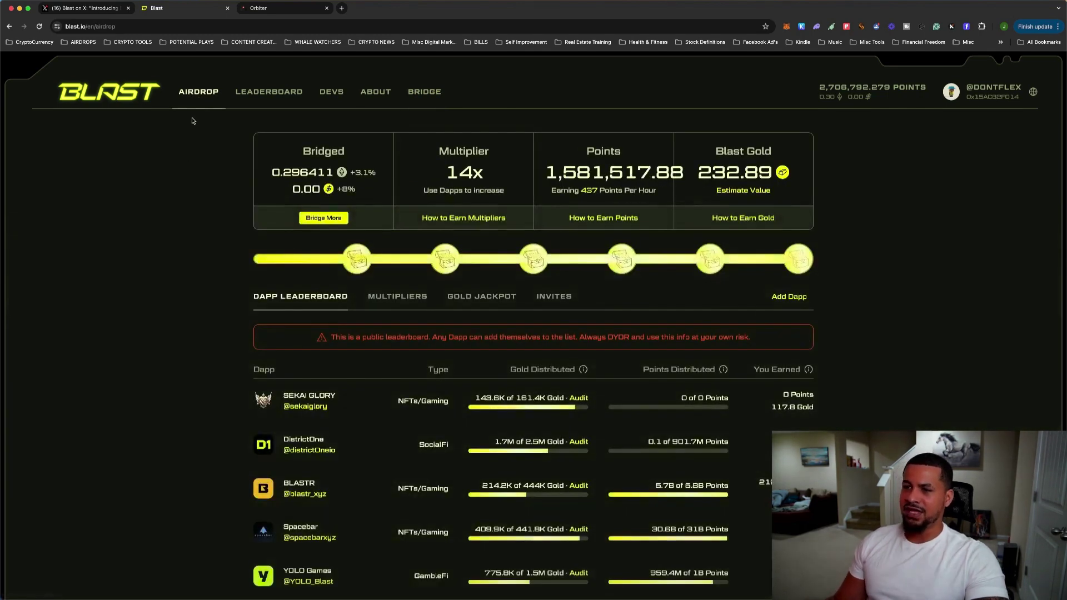